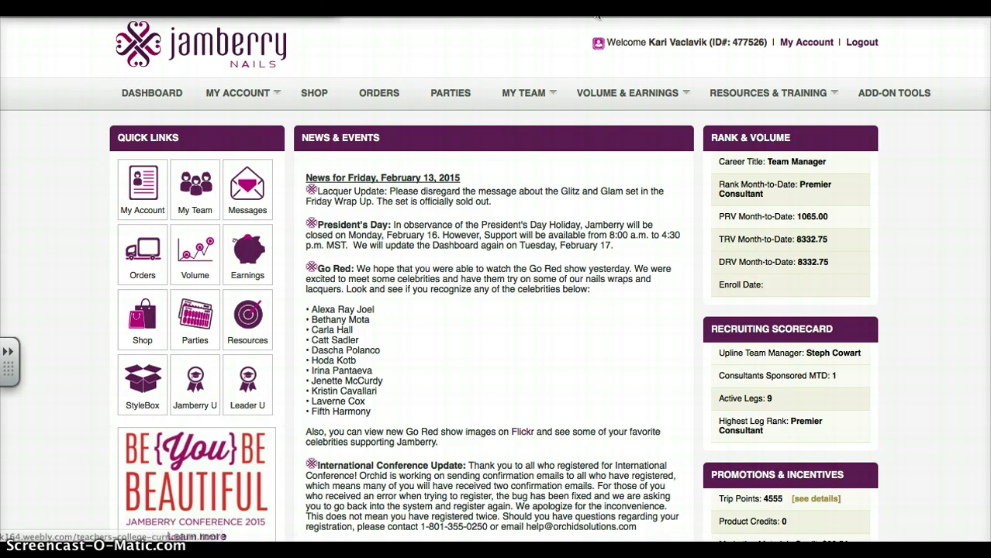
Launch the GroSocial add-on from Jamberry Workstation's Add-On Tools to reach its launchpad.
click(896, 96)
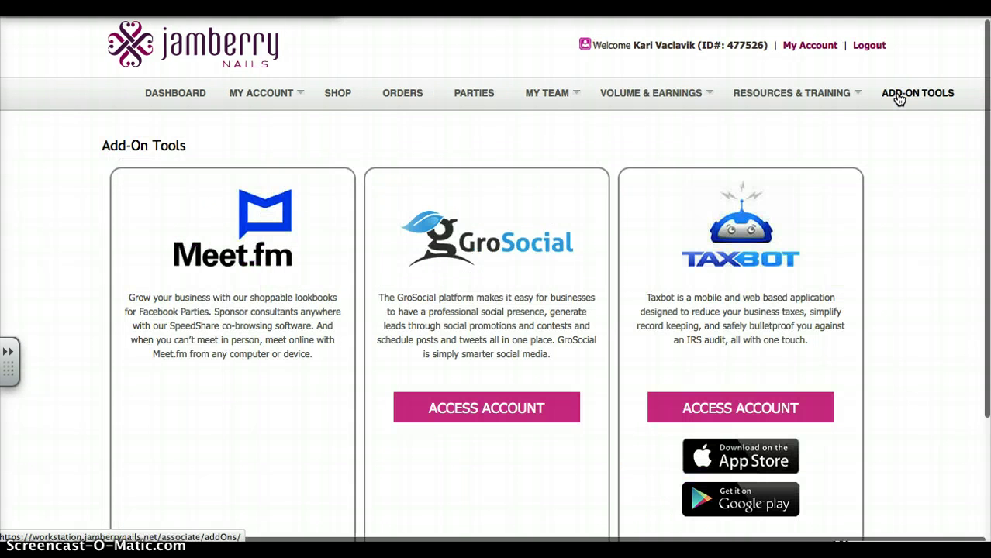
click(444, 240)
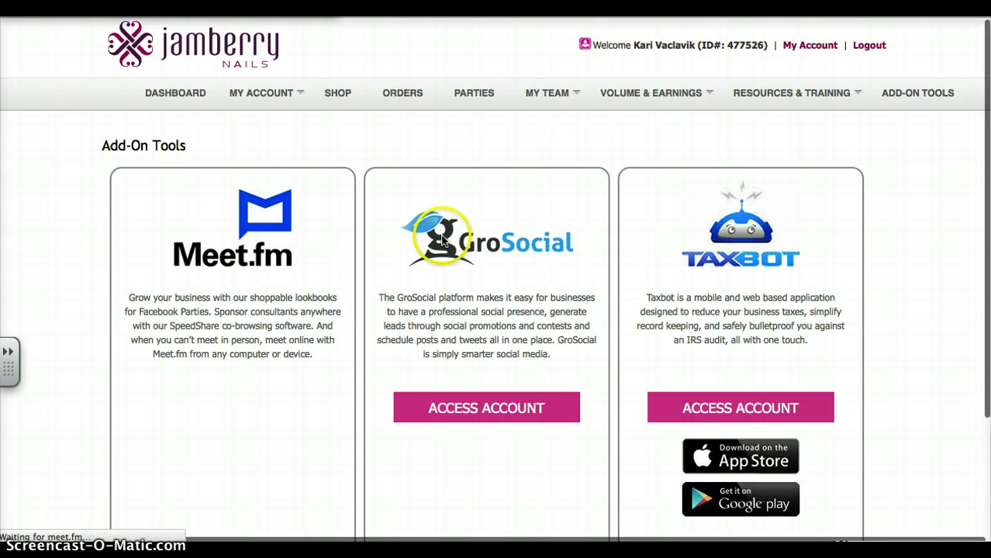
scroll(489, 310, down, 3)
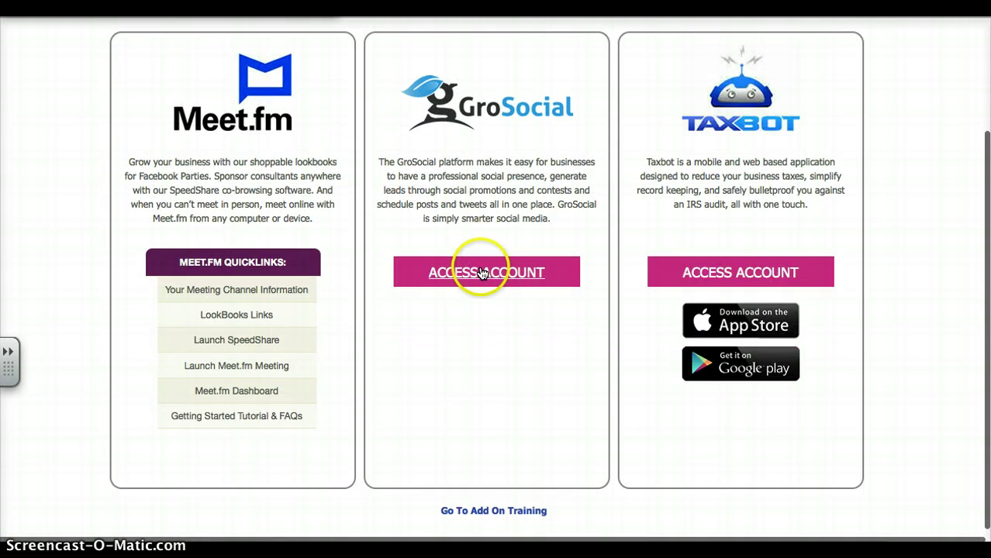
scroll(485, 260, up, 3)
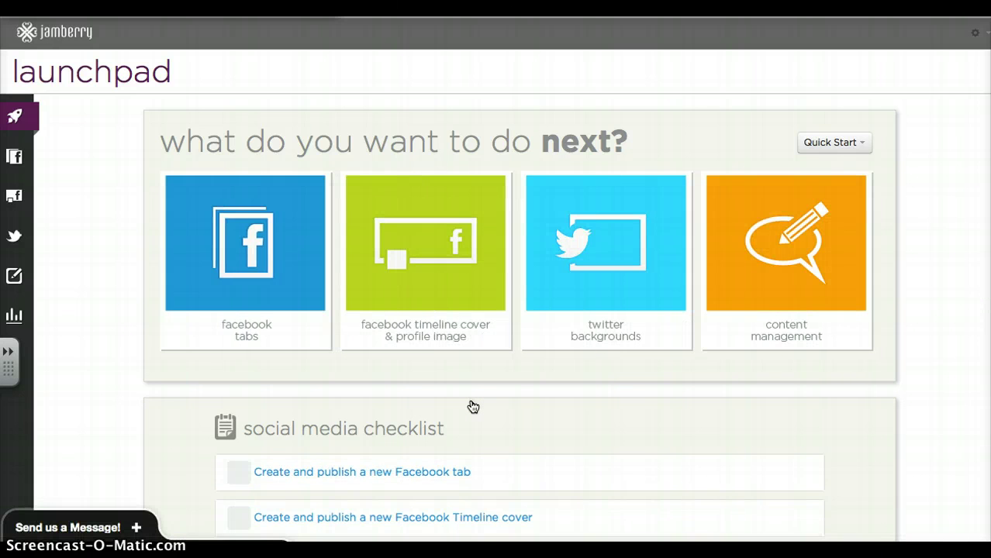
Use the checklist's 'Schedule a Facebook post' item to reach the content management page.
scroll(473, 407, down, 3)
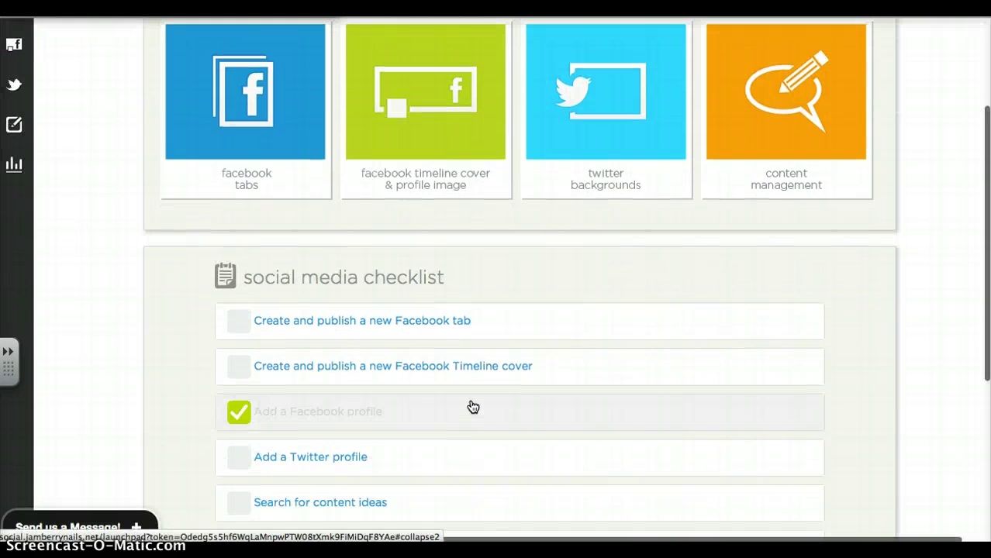
scroll(473, 407, down, 3)
click(341, 383)
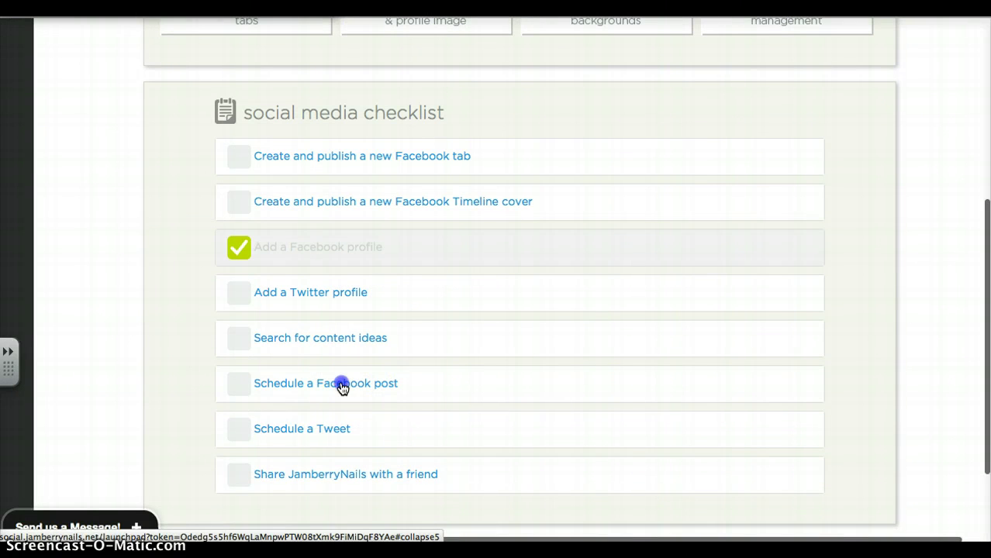
click(362, 430)
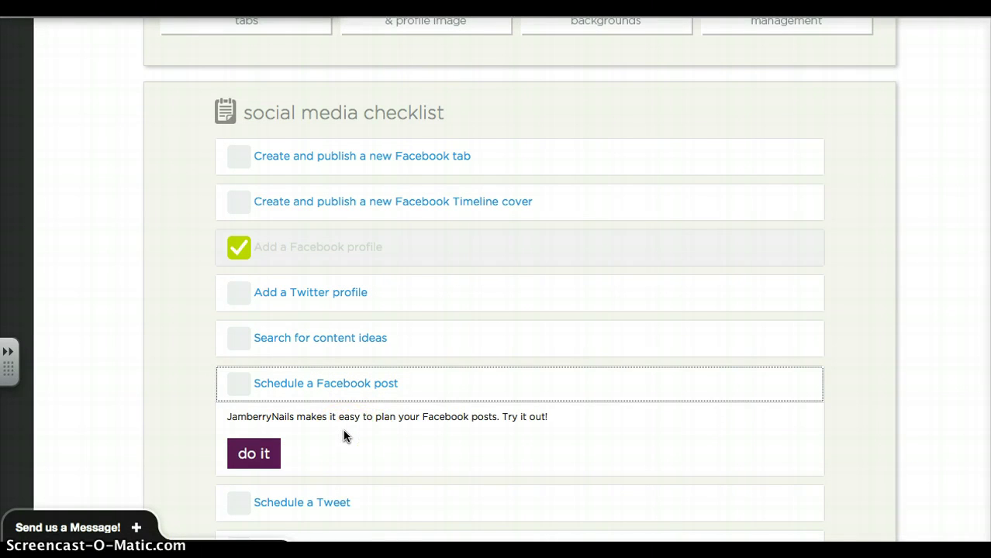
click(258, 453)
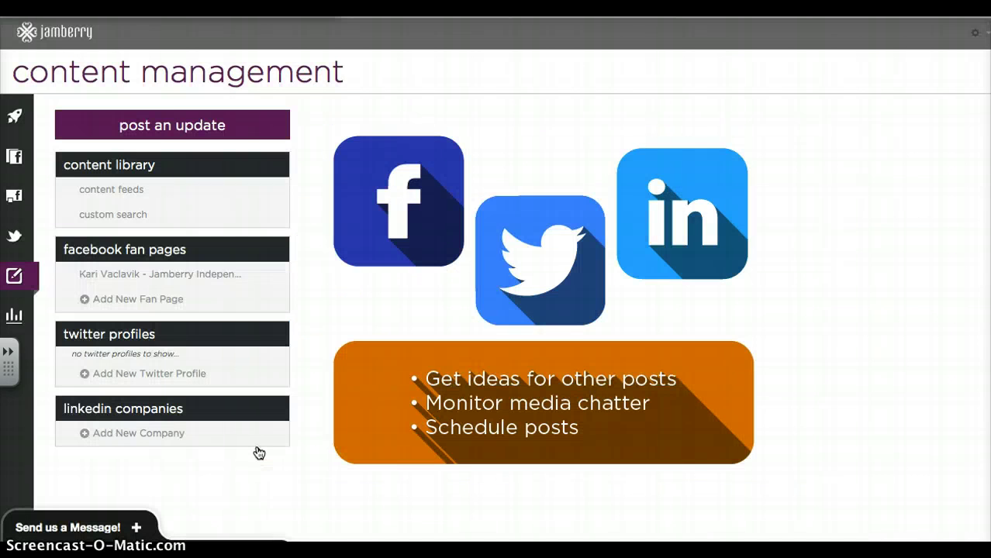
Add the 'nikki's exclusive jamberry party' Facebook event as a new post destination.
click(163, 126)
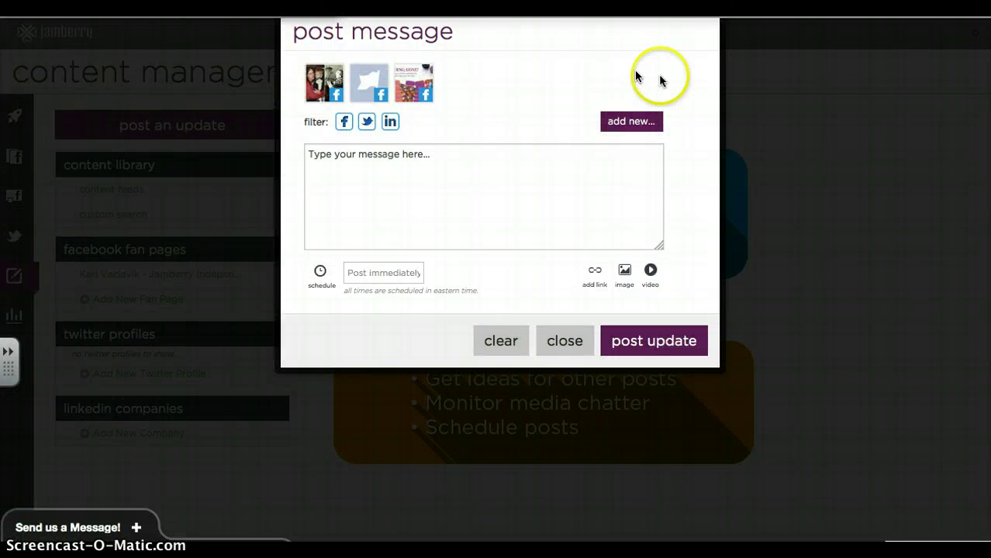
click(618, 122)
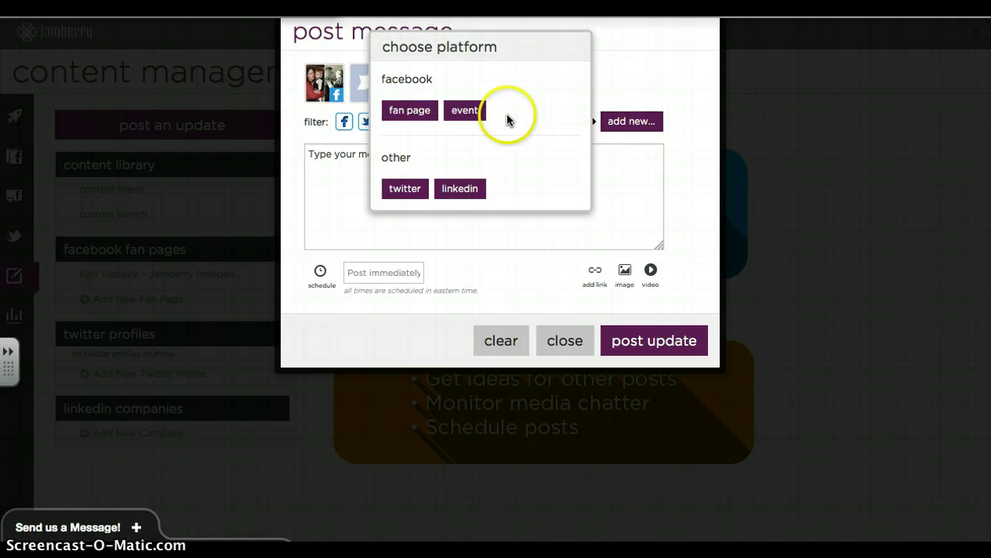
click(465, 117)
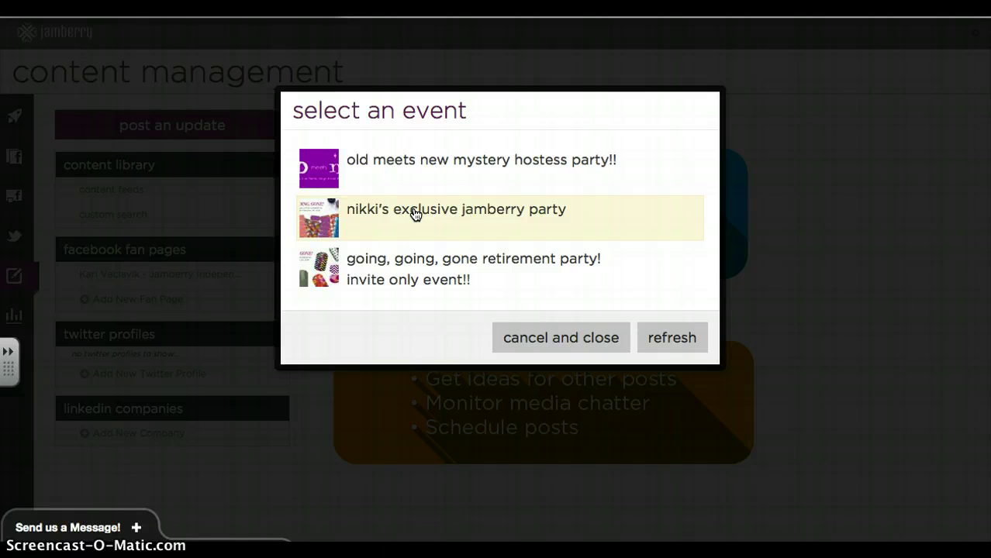
click(415, 214)
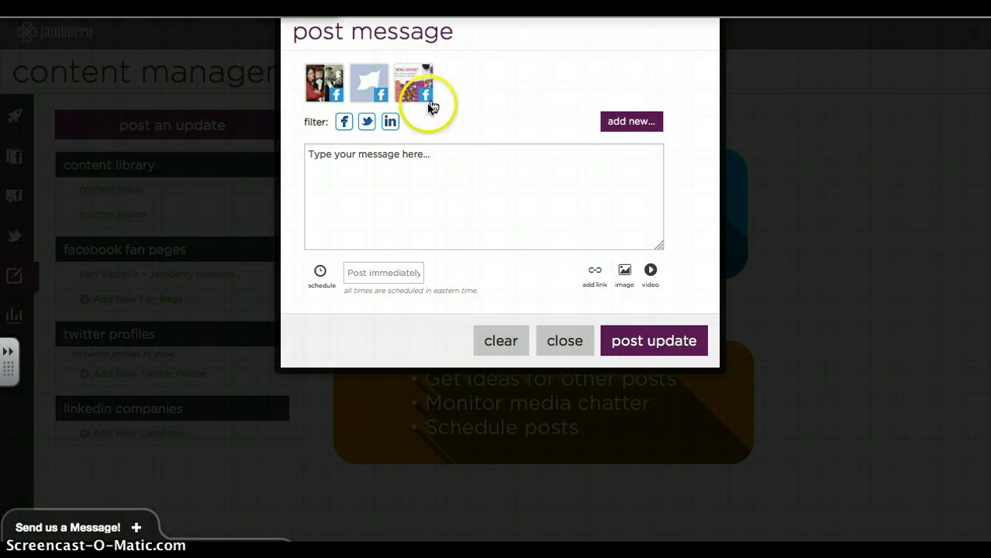
Select the party event page thumbnail as the post's target.
click(413, 79)
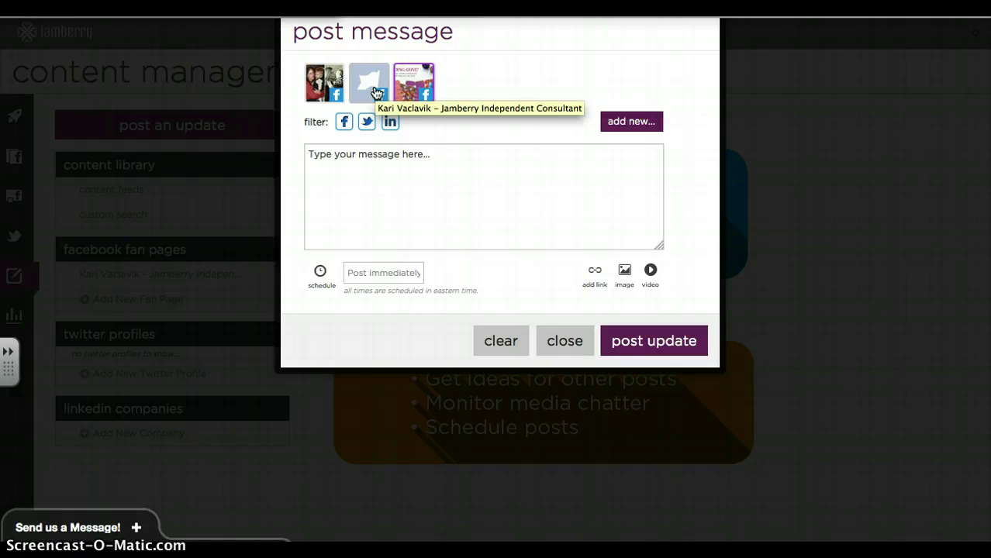
click(326, 87)
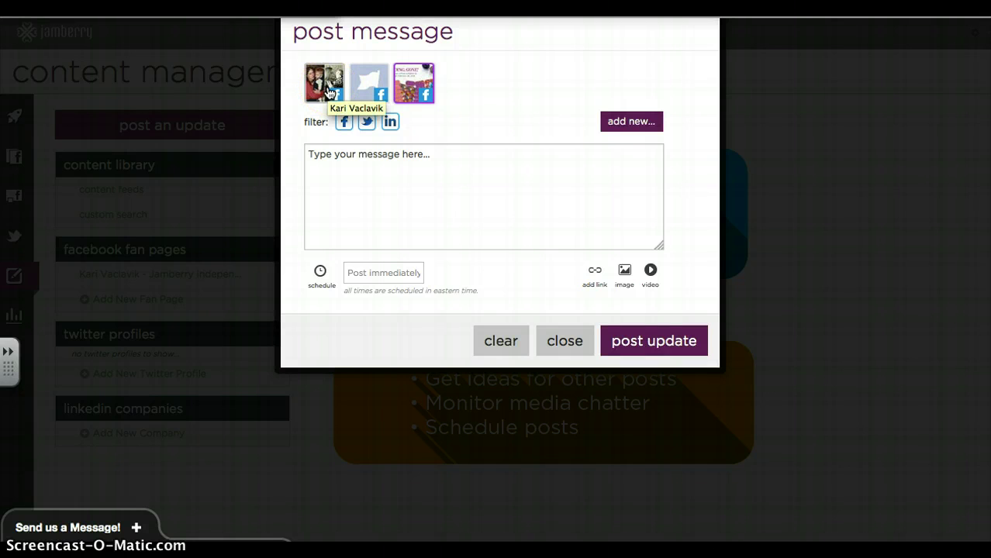
click(410, 83)
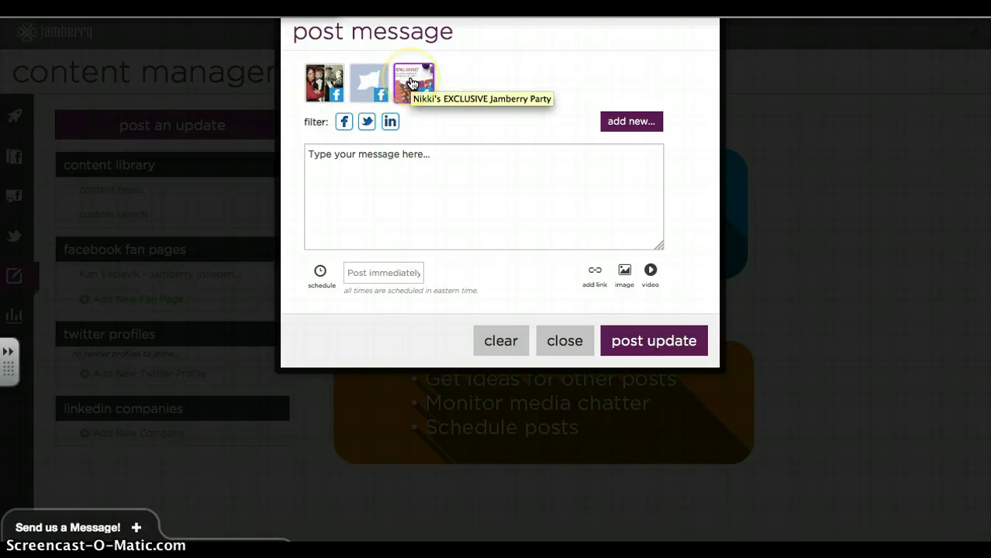
click(411, 84)
click(463, 157)
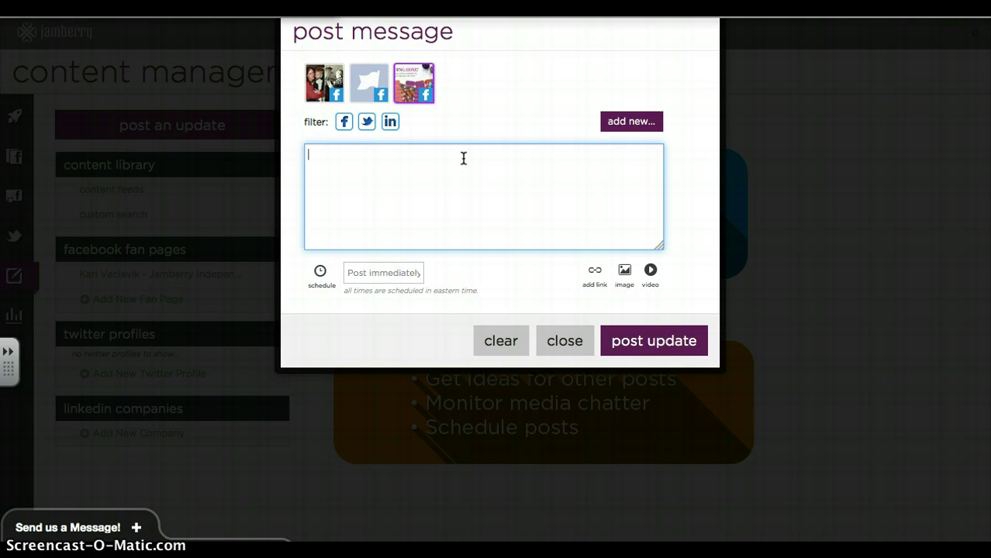
Write 'Hey girls! Who is up for playing a game later tonight…' inviting a who-wore-retiring-designs-best game around 8:00 PM EST.
text(Hey girls! Who is up for playin)
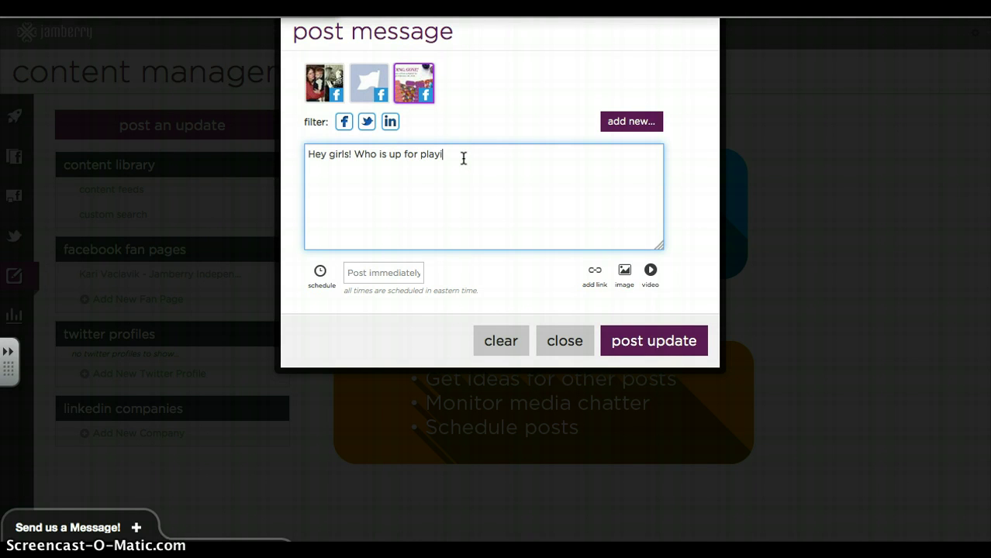
text(g a game later to)
text(nig)
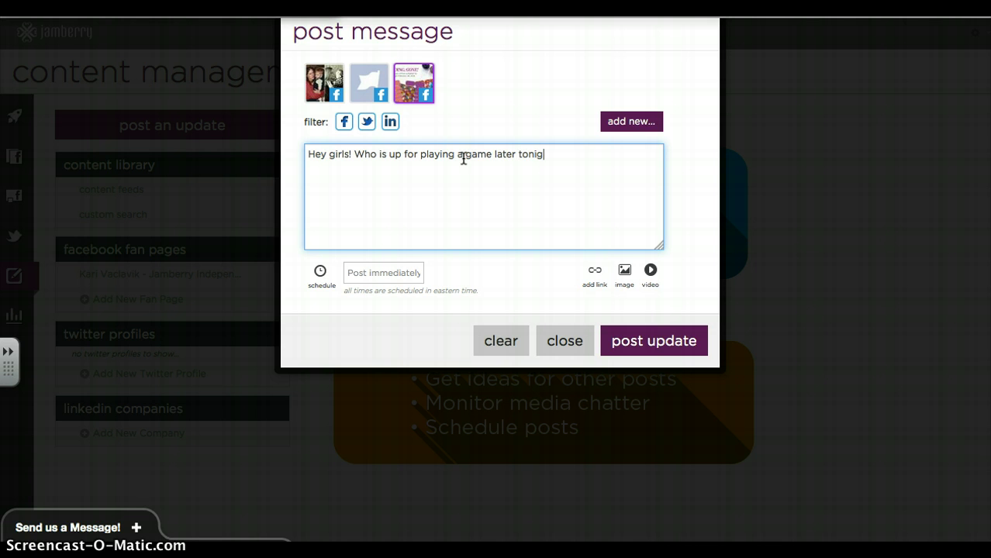
text(ht on who wore retiri)
text(ng designs)
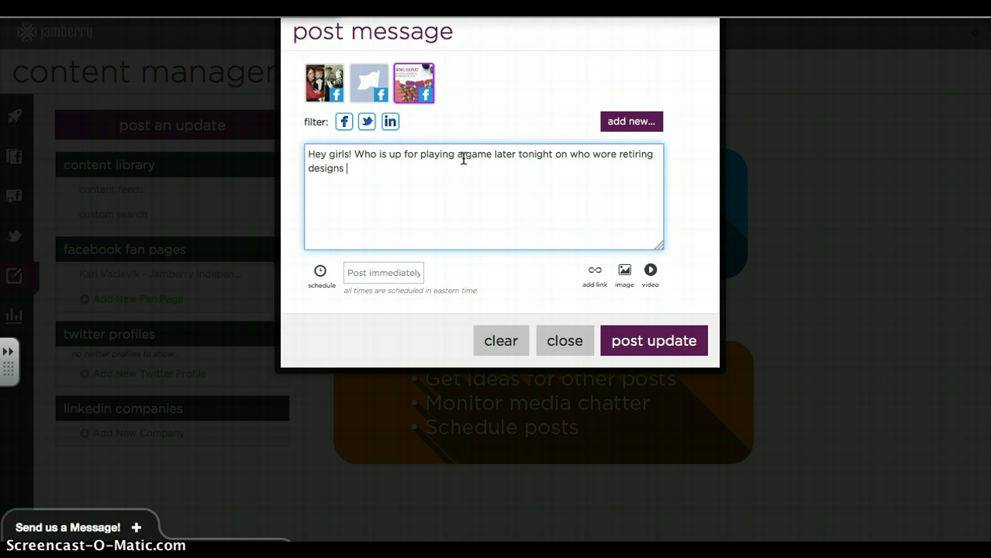
text( best? It will be so simple, and lots of fun! Hope to see you later, around 8:00 )
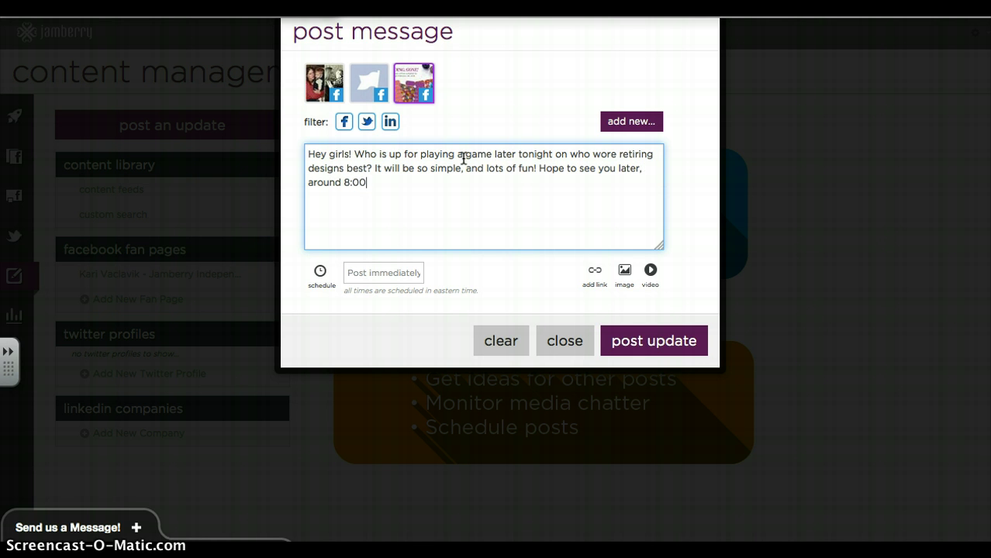
text(PM EST.)
Upload wore00.jpg from the 'ggg who wore it better' folder as the post image.
click(623, 273)
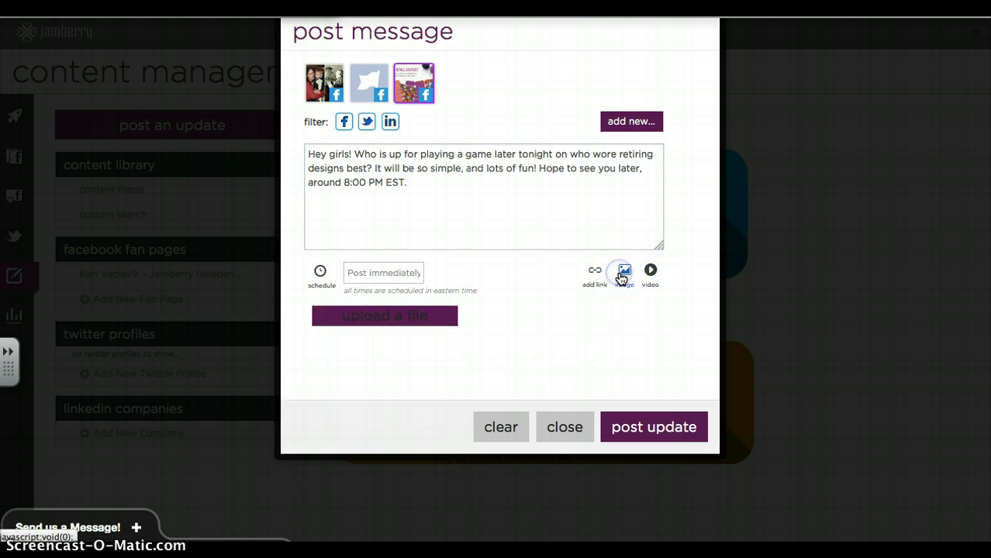
click(378, 317)
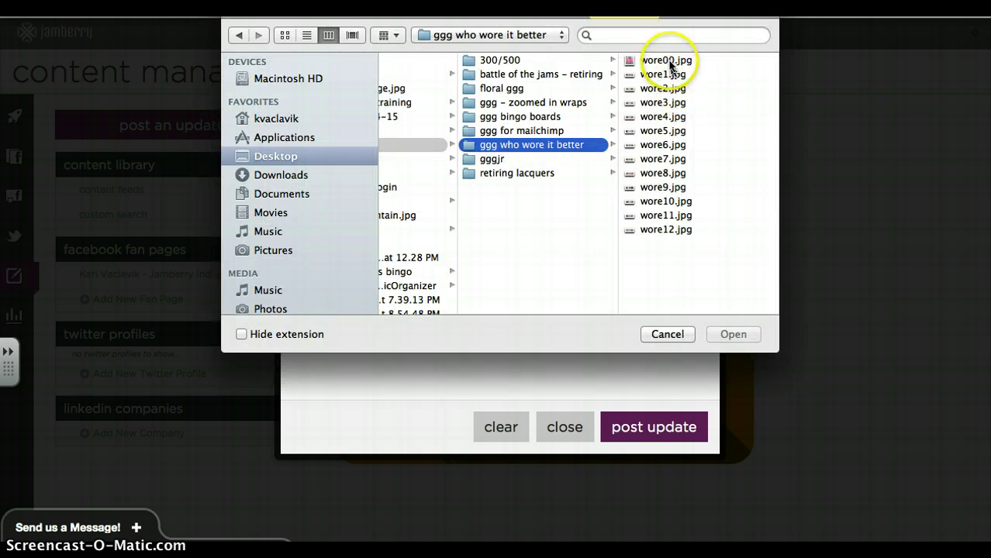
click(667, 60)
click(735, 336)
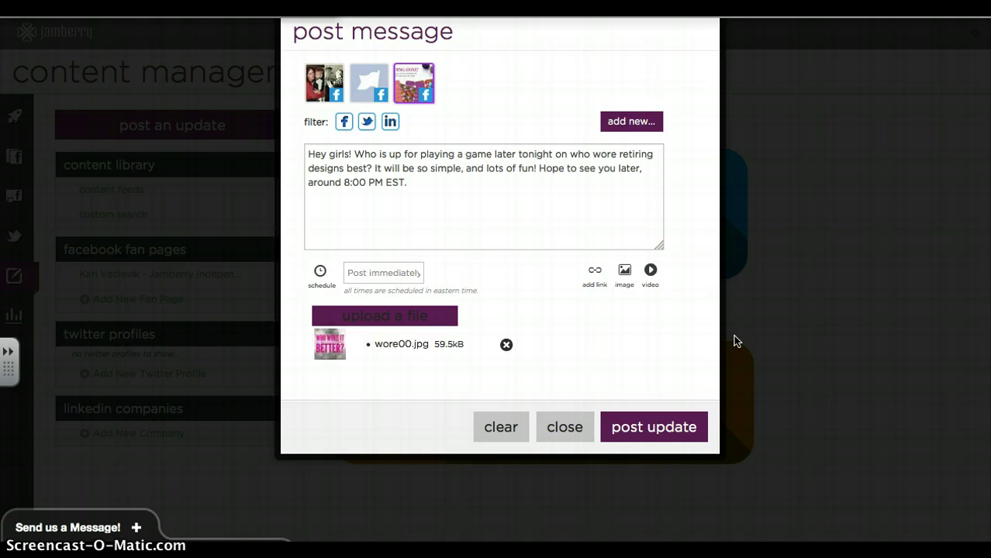
click(637, 324)
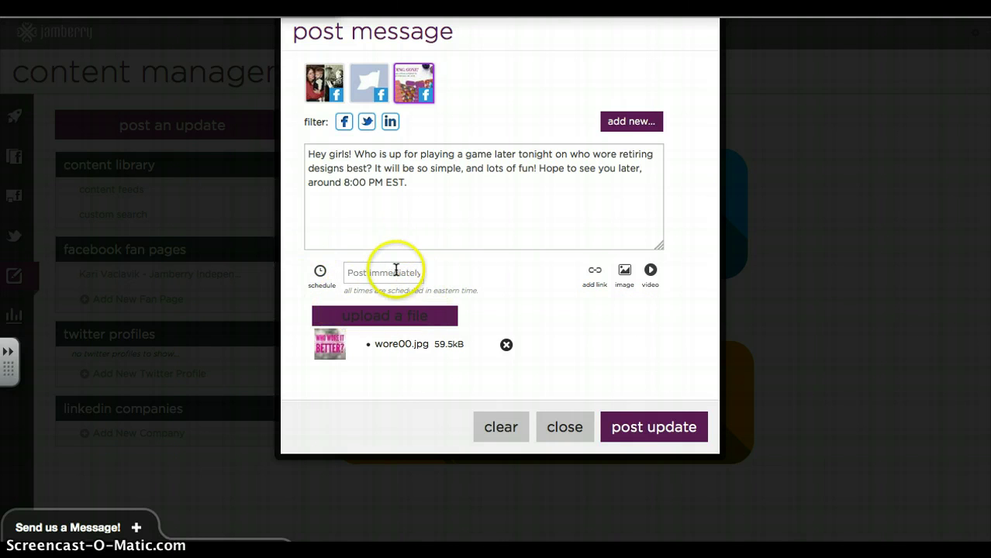
Schedule the post for 02/16/2015 in the calendar.
click(321, 273)
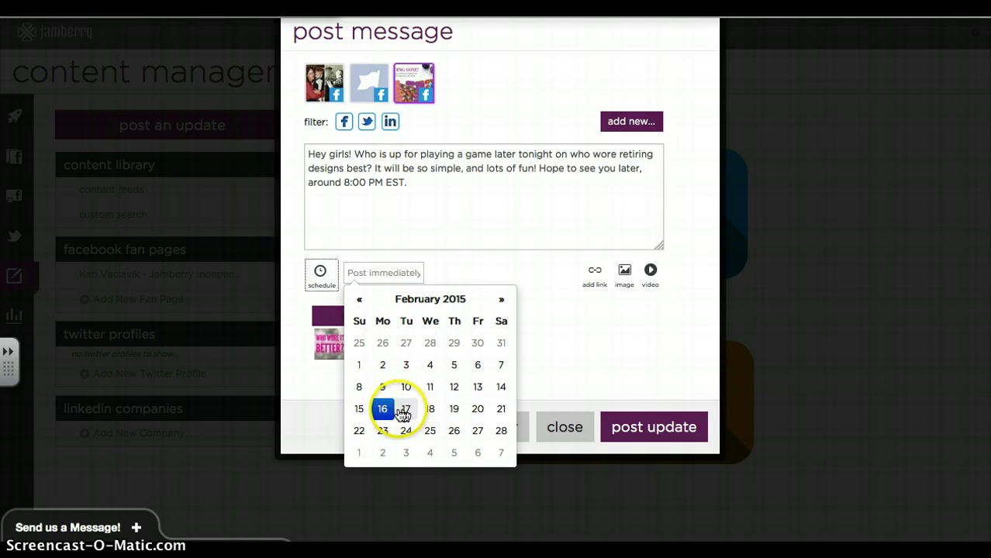
click(384, 411)
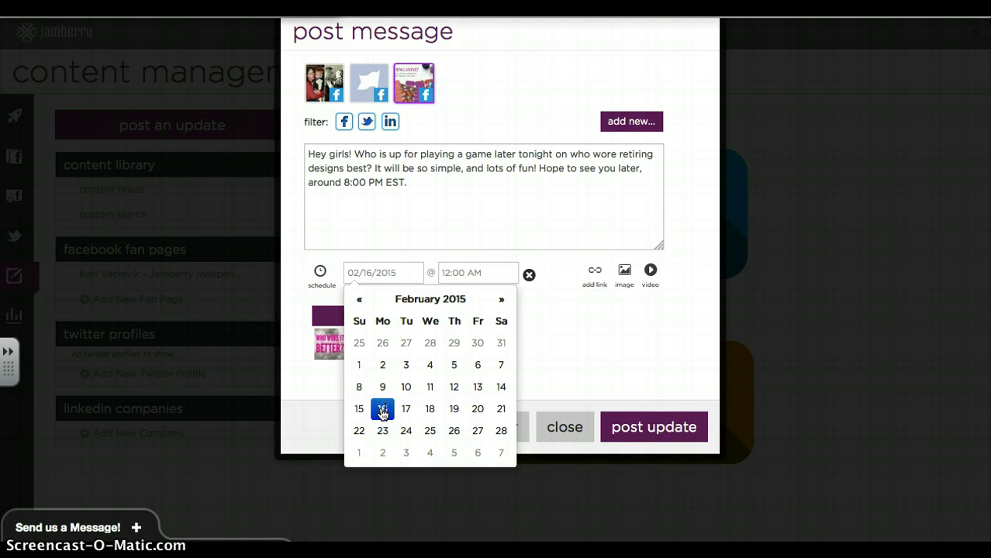
click(384, 415)
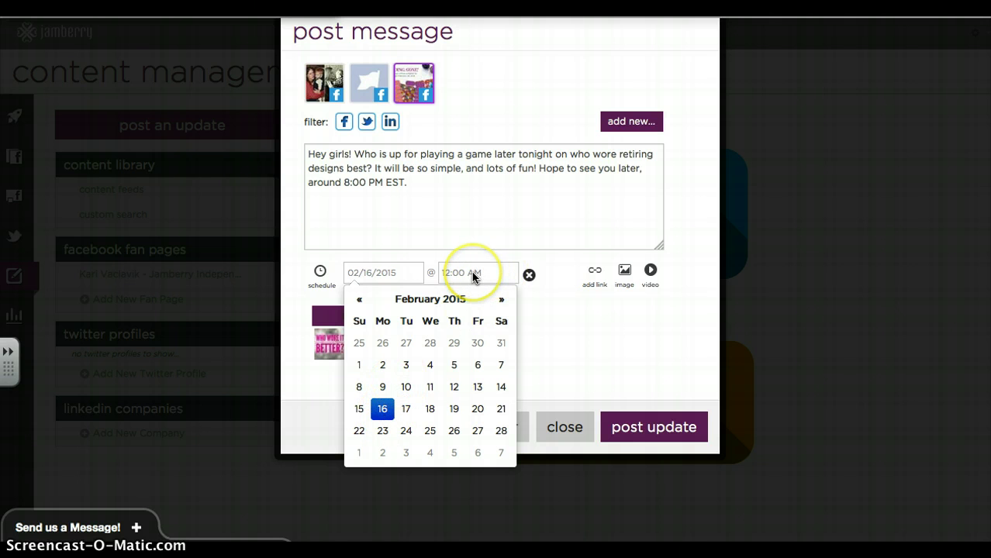
click(321, 273)
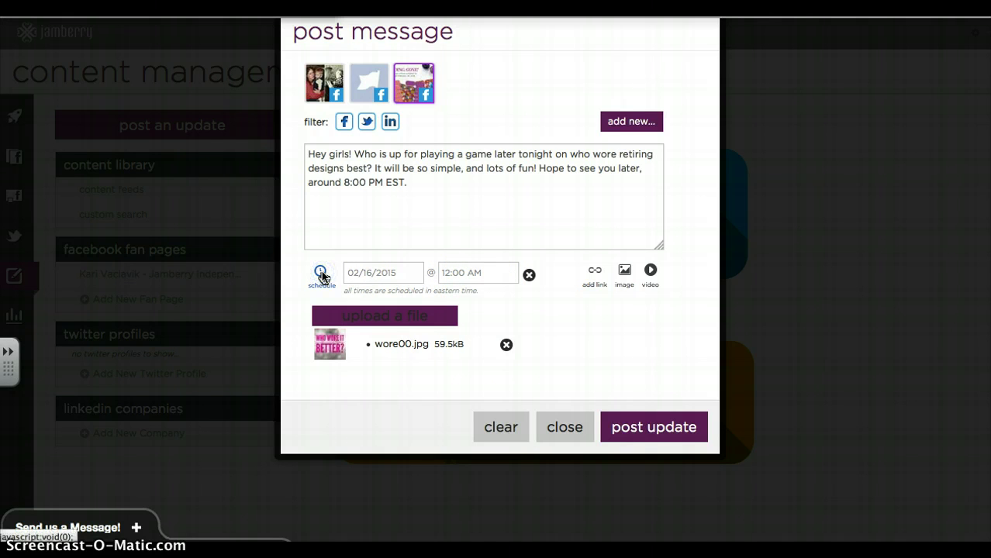
click(322, 273)
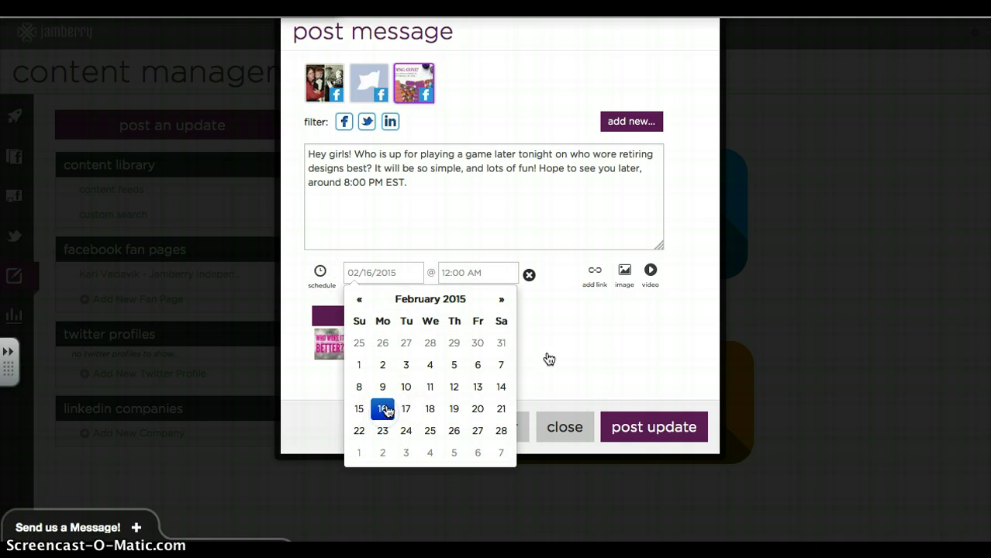
Set the scheduled time to 02:00 PM.
click(596, 357)
click(471, 273)
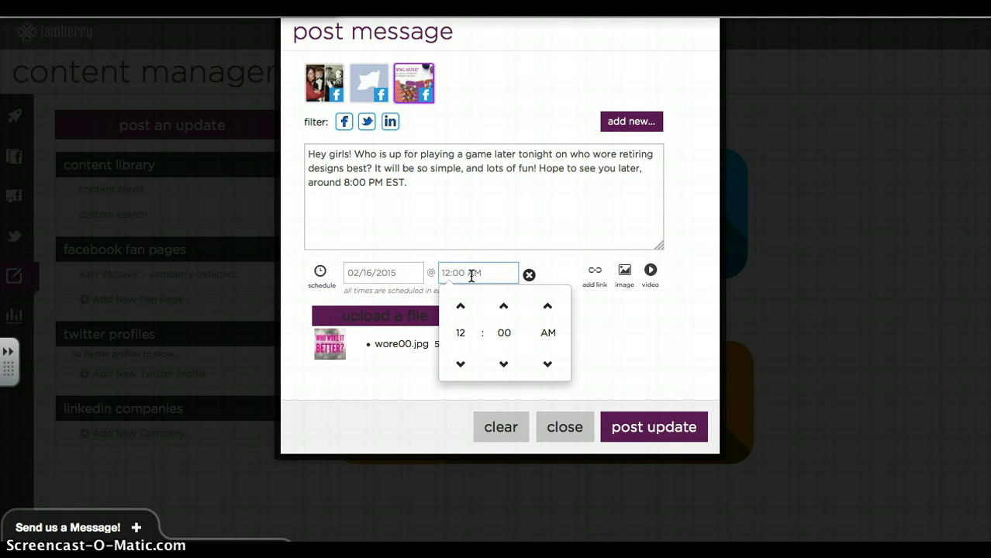
click(460, 306)
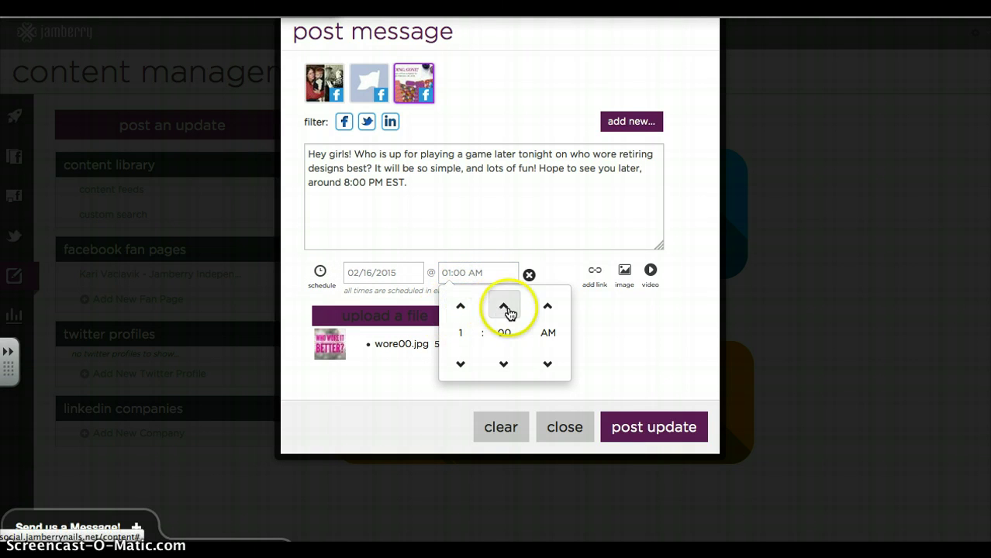
click(503, 363)
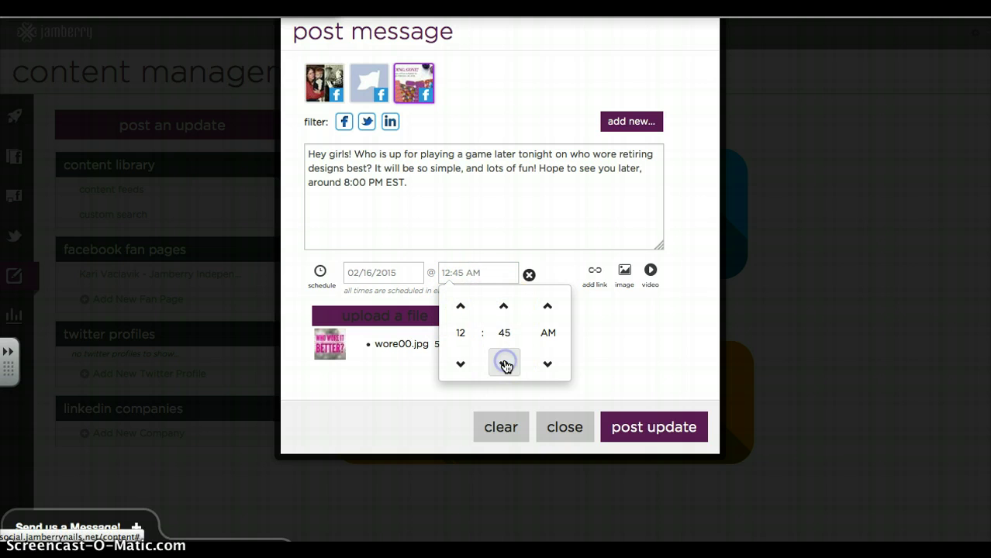
click(460, 310)
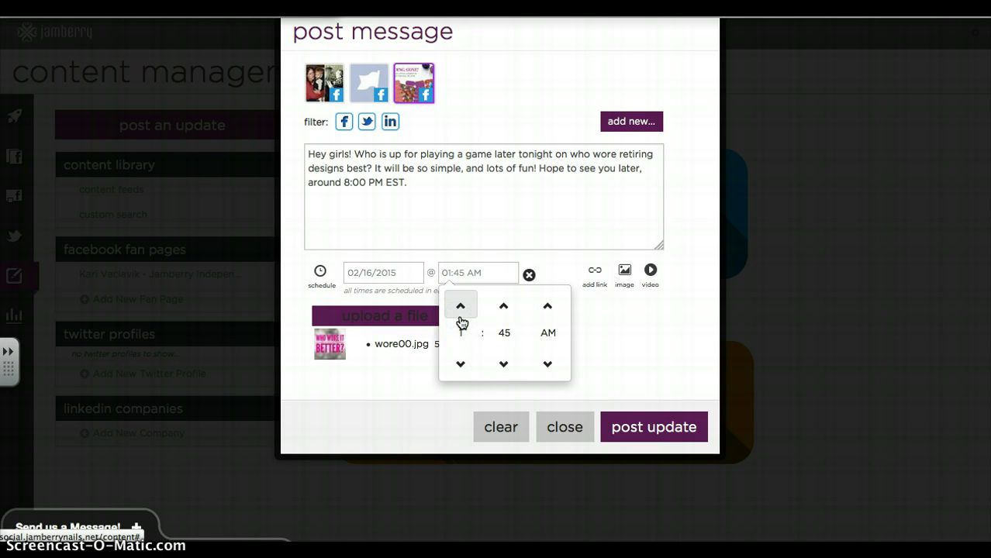
click(461, 308)
click(504, 366)
click(503, 366)
click(547, 308)
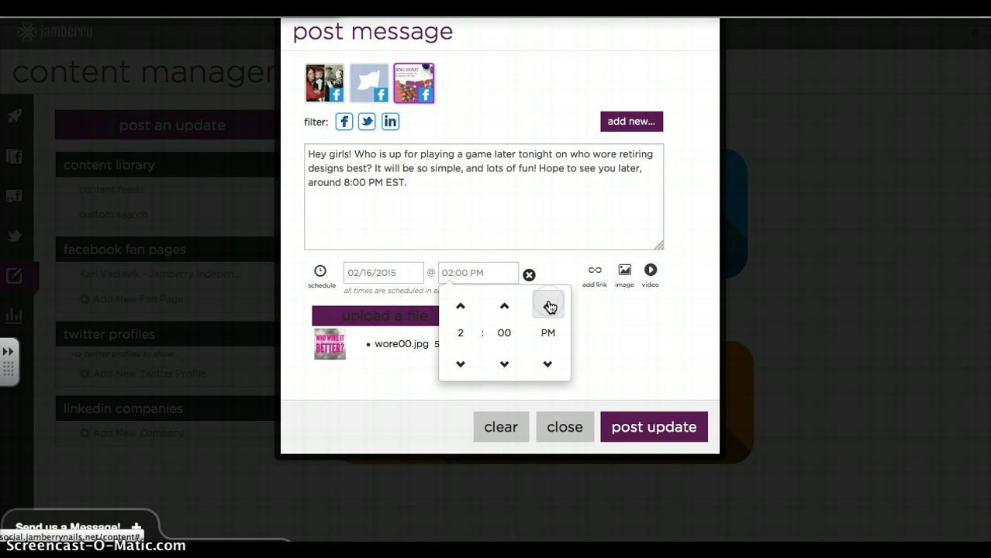
click(621, 346)
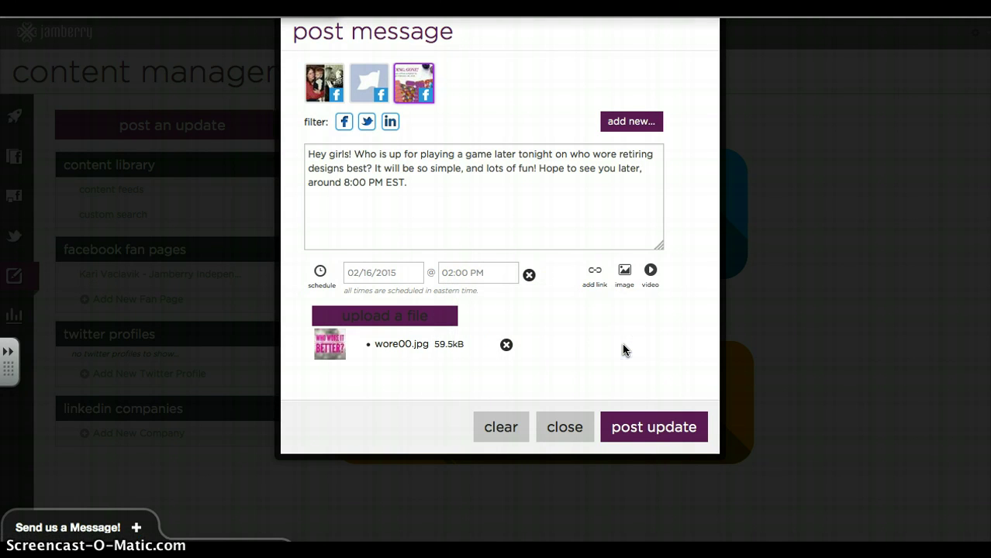
Submit the scheduled post and dismiss the success confirmation.
click(659, 438)
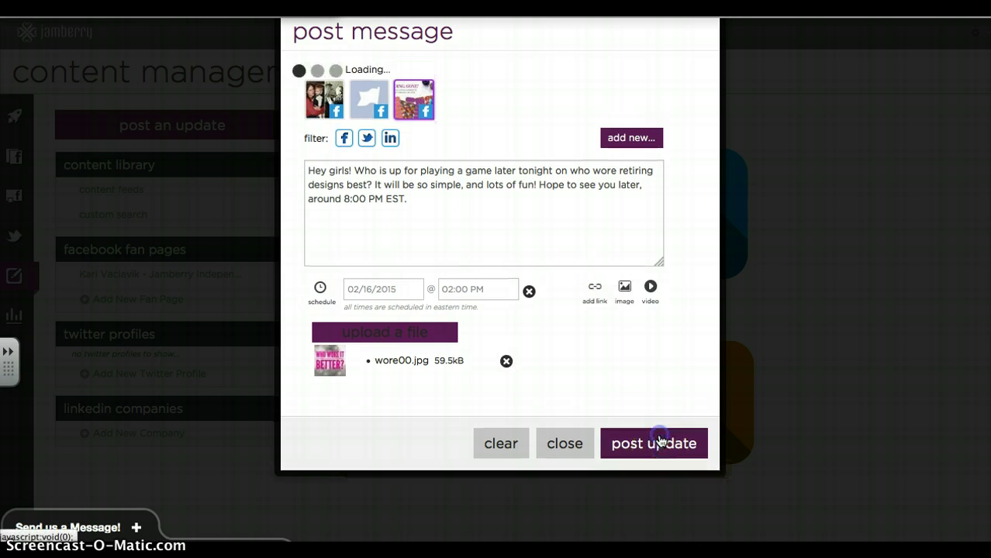
click(391, 118)
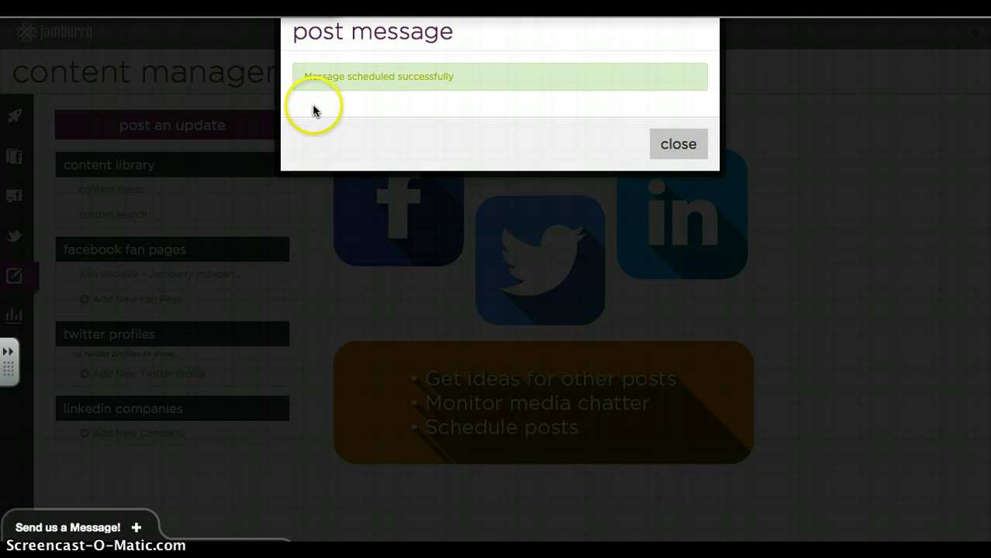
click(677, 145)
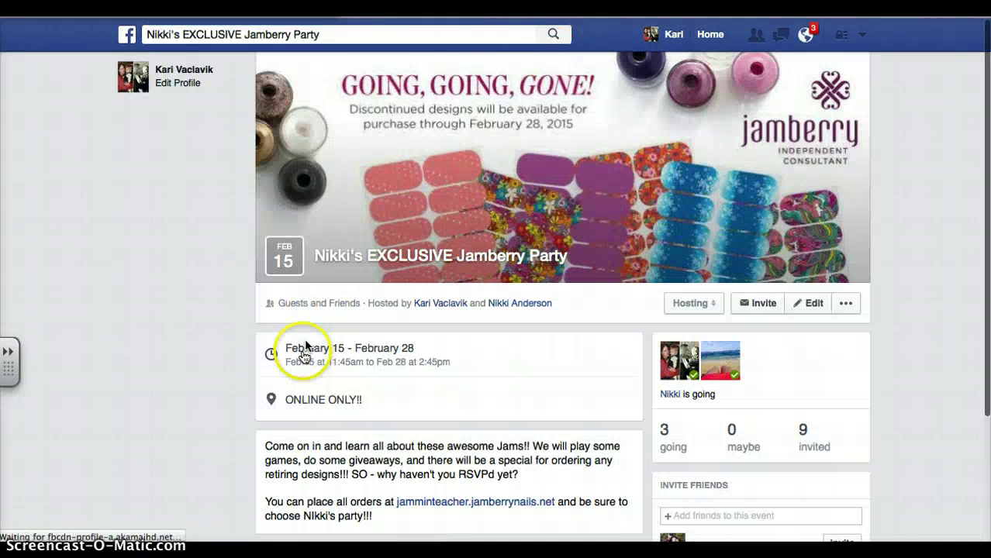
scroll(302, 361, down, 4)
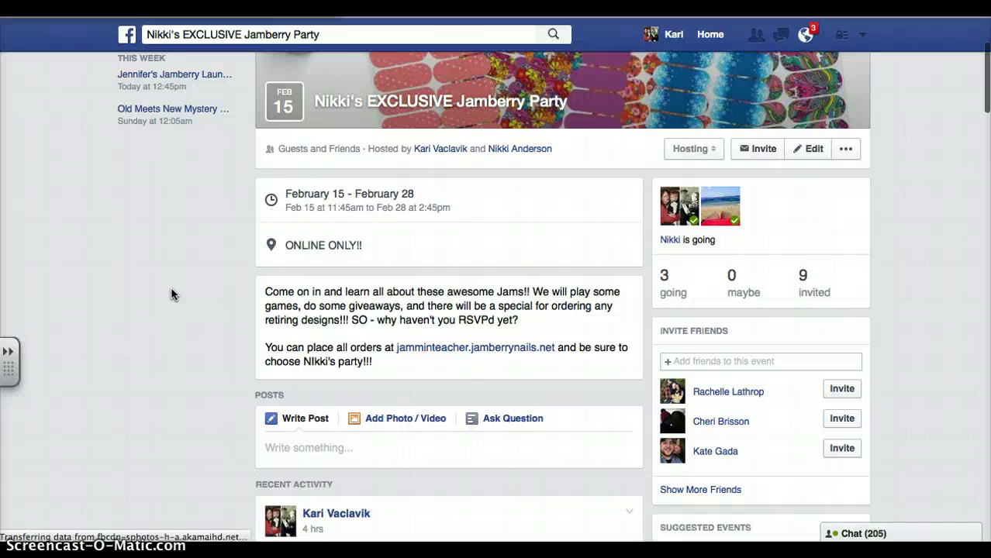
scroll(172, 289, down, 5)
scroll(171, 293, up, 5)
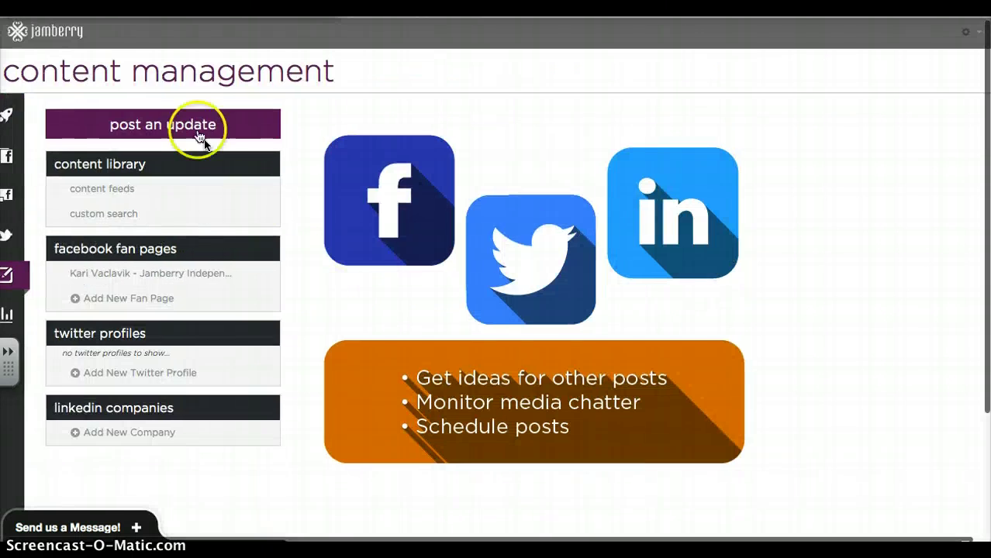
Compose a party-page post: 'I am absolutely loving the Sister's Style Exclusive… So many ways to wear it.'.
click(196, 130)
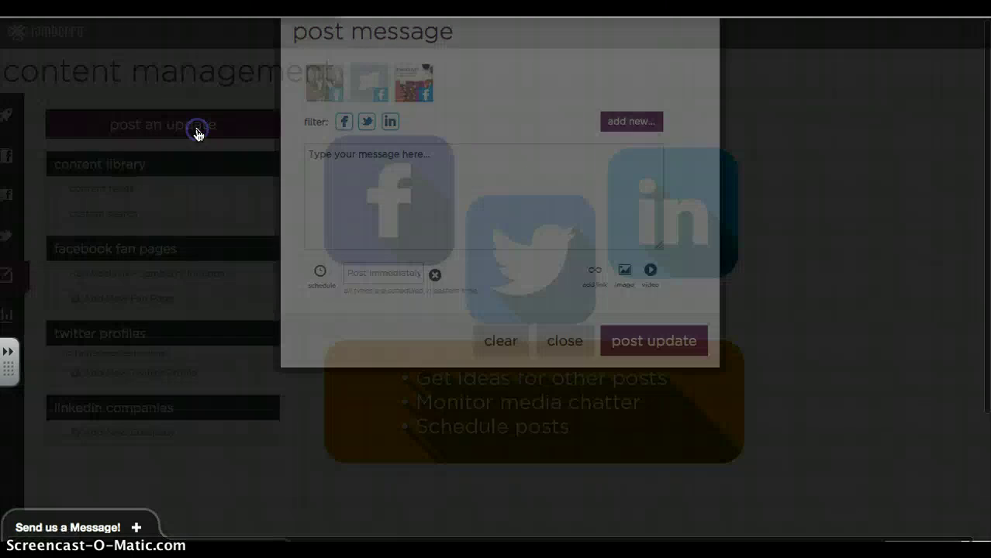
click(421, 80)
click(422, 166)
text(I am absolutely lovi)
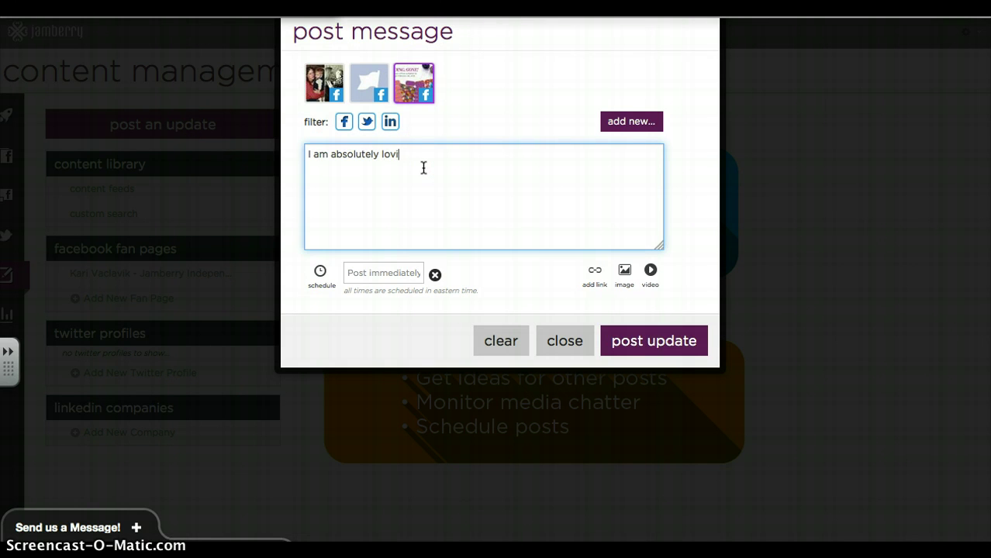
text(ng the Sister's Sty)
text(le Exclusive this month!S)
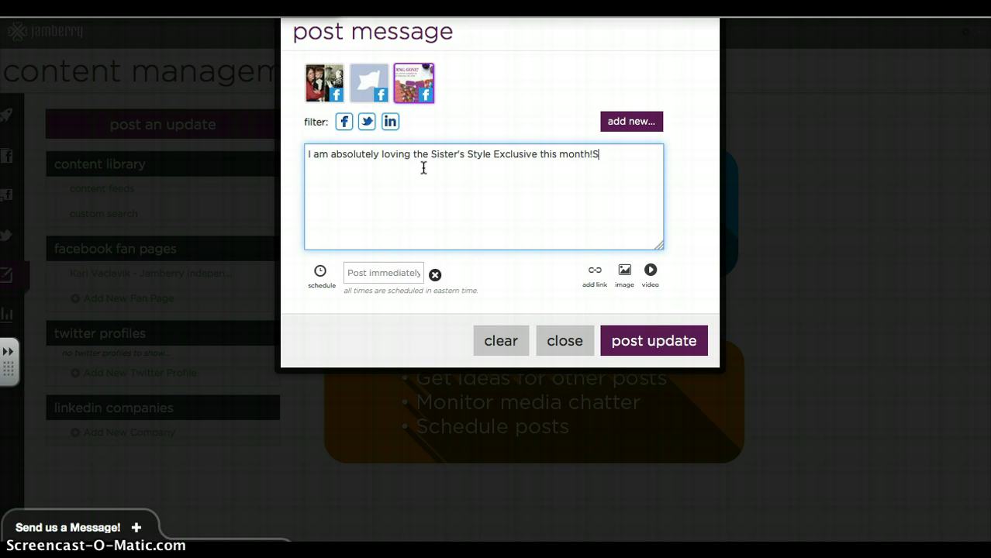
key(BackSpace)
text(SO ma)
text(many wa)
text(ys to wear it)
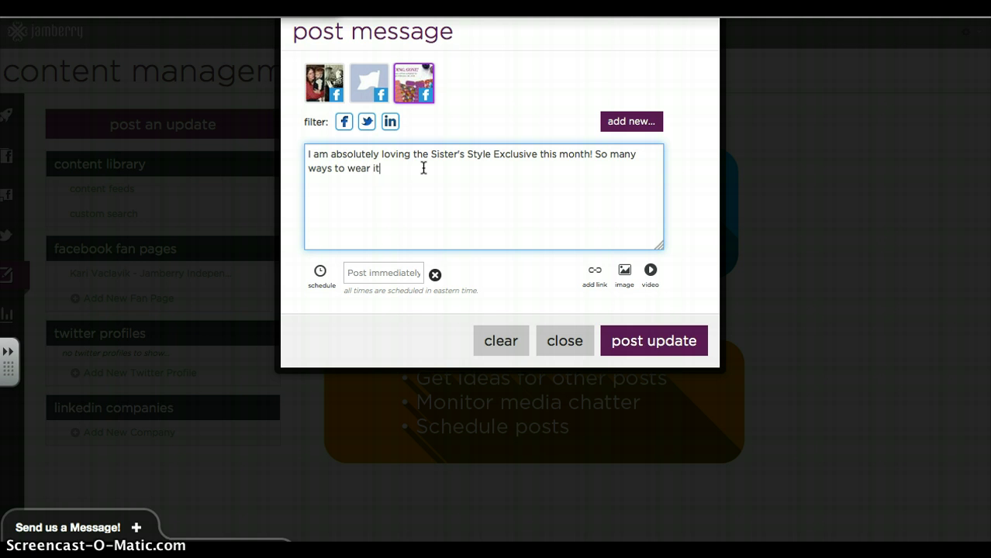
text(. Do me a favor)
text(, ladies, jump on Inst)
text(agram and type in)
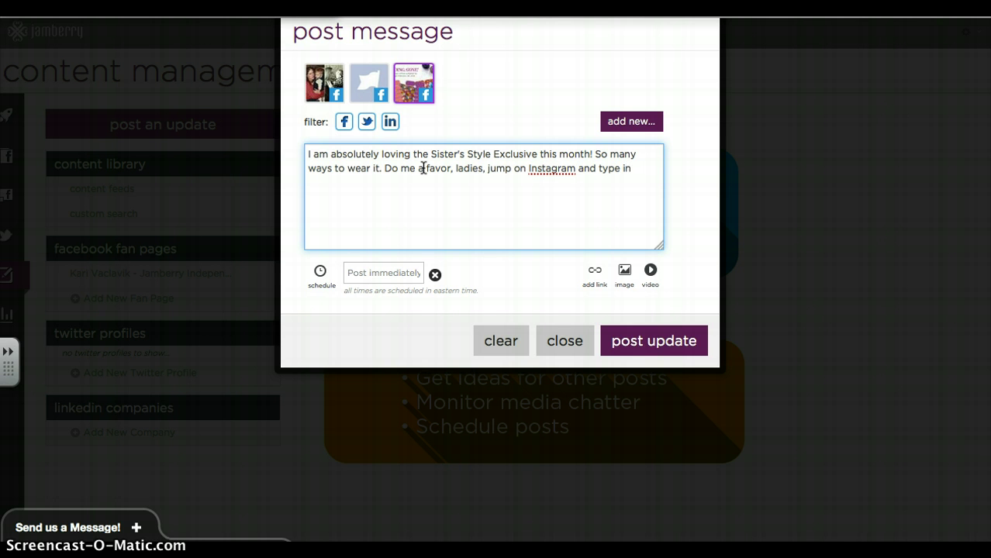
text( #serendipity)
text(in and post your f)
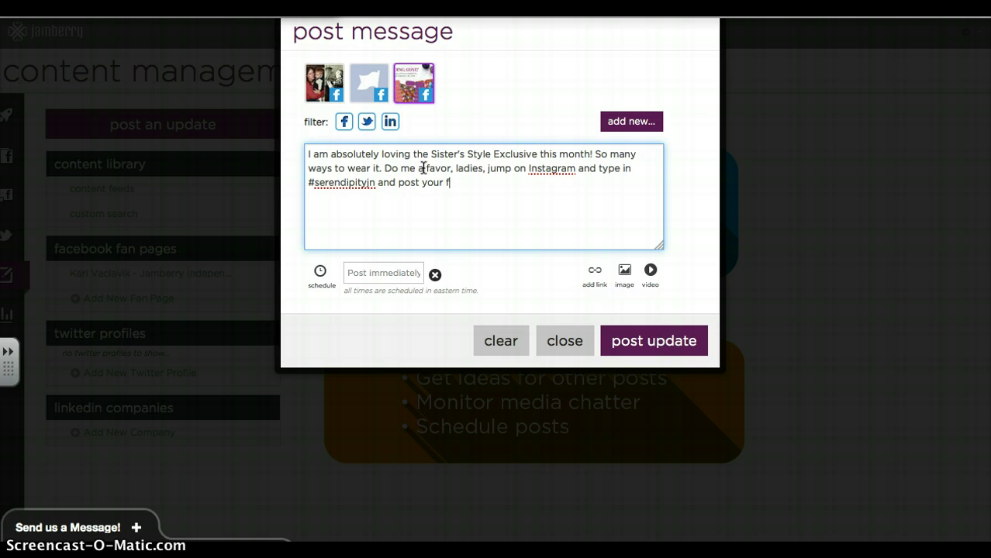
text(te jamicure. Here is mine, paired with midnight sky)
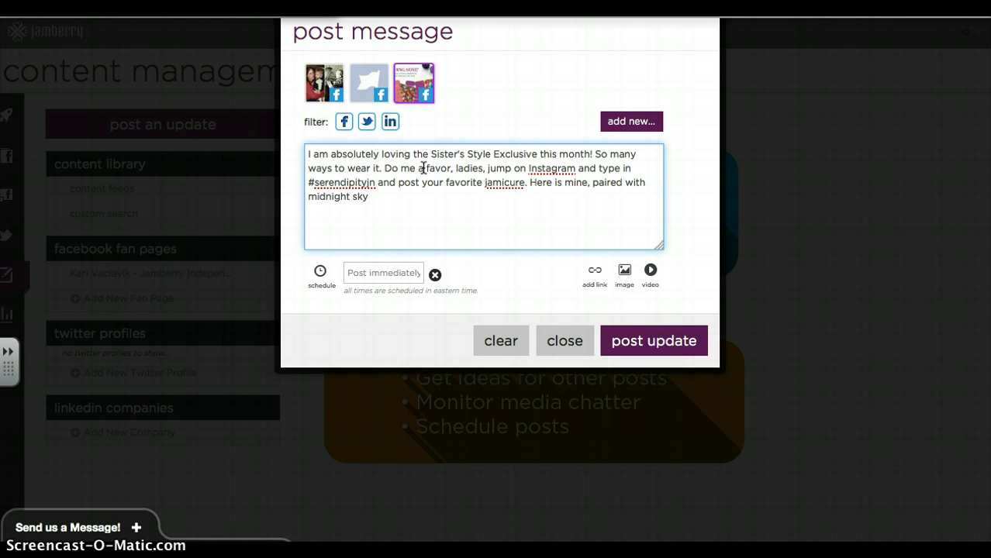
text(ittle heart decal.)
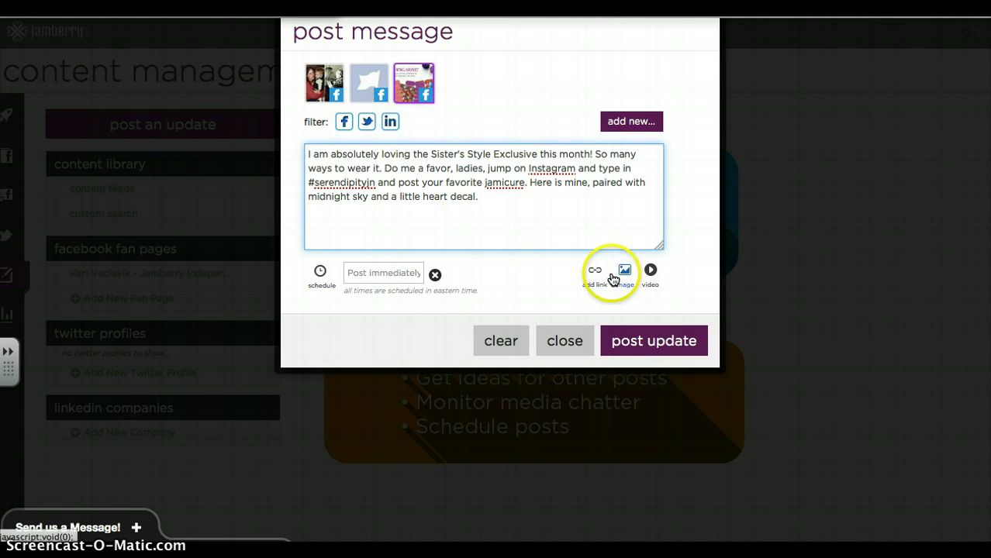
Search the computer for 'serendip' and attach a serendipity image to the post.
click(617, 273)
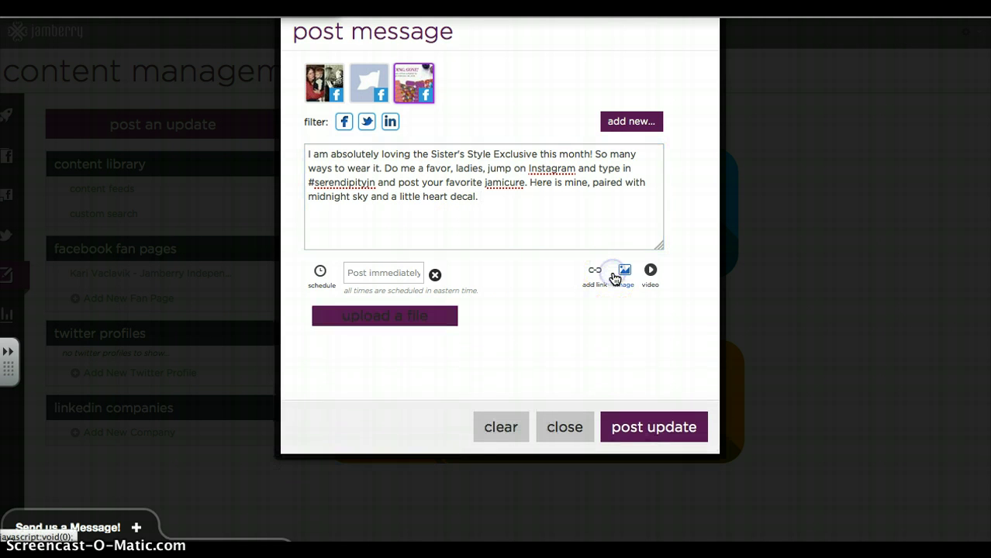
click(361, 319)
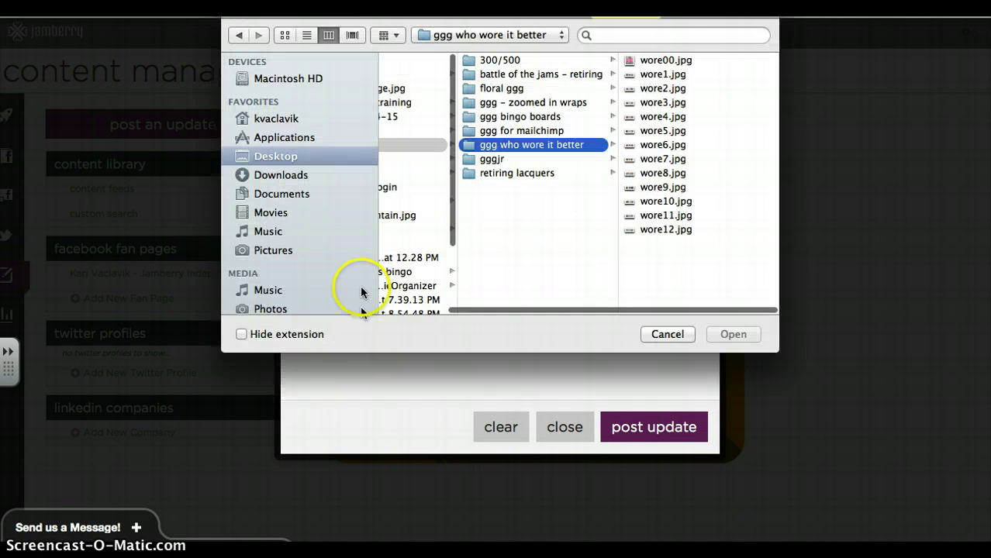
click(704, 36)
text(serendip)
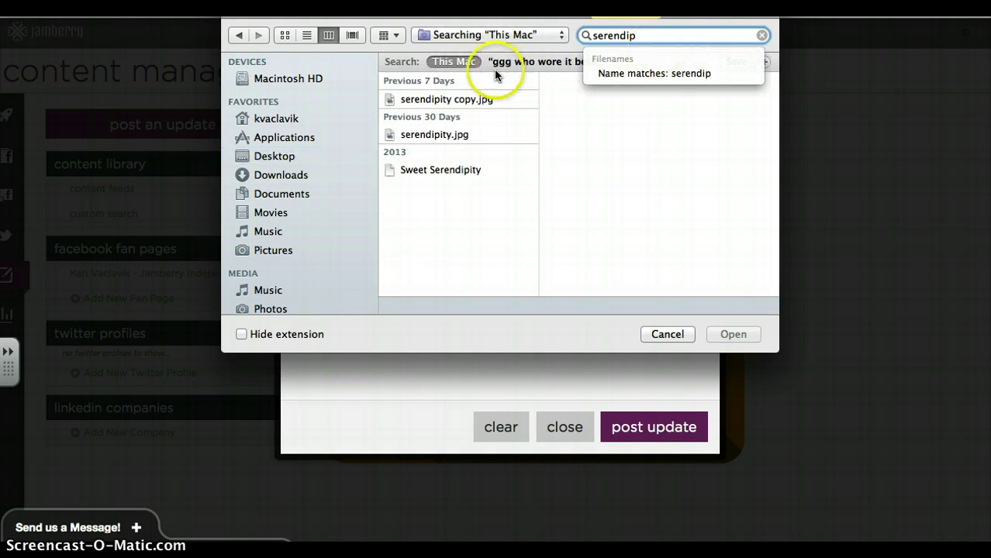
click(427, 136)
click(415, 99)
click(736, 333)
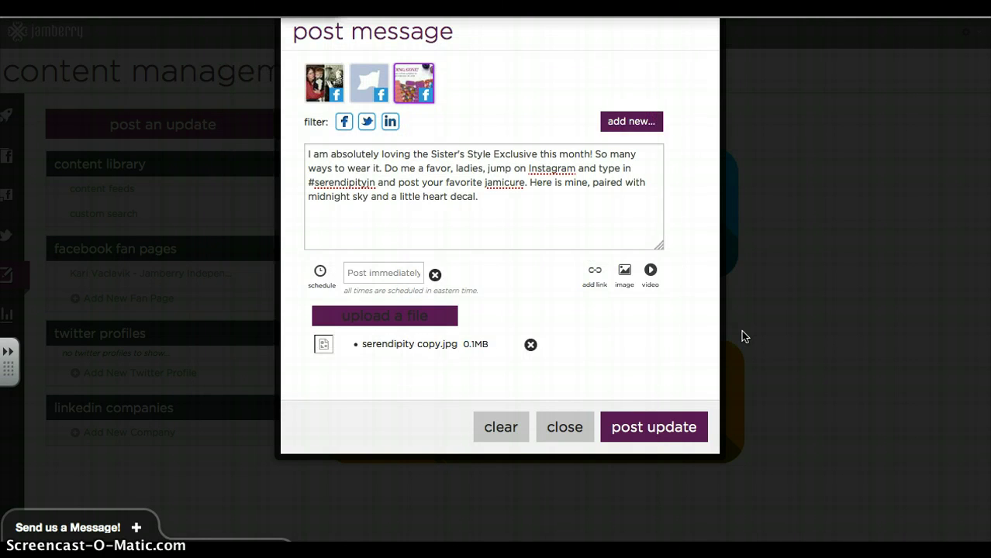
Search 'serendipity', attach serendipity.jpg, then remove it from the post.
click(425, 318)
click(668, 35)
text(s)
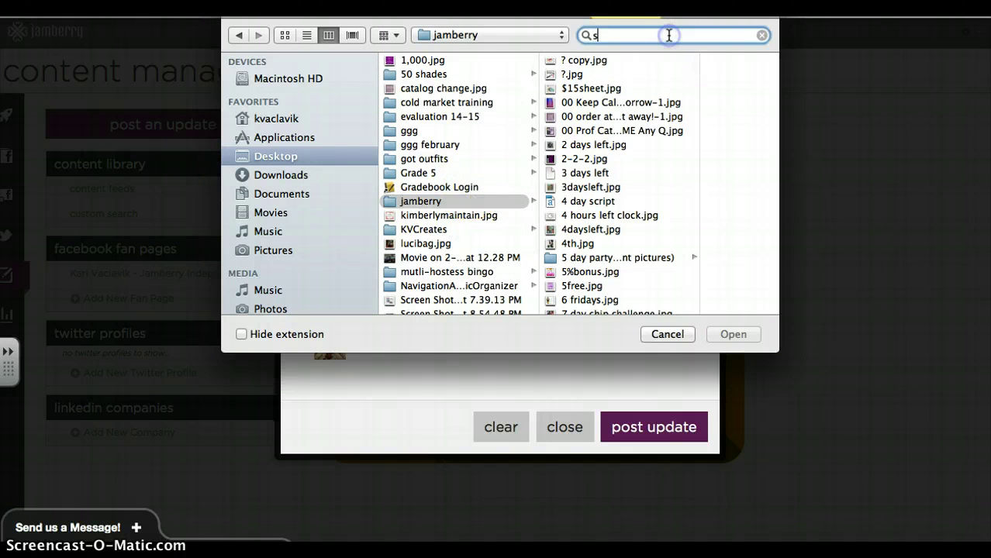
text(erendipity)
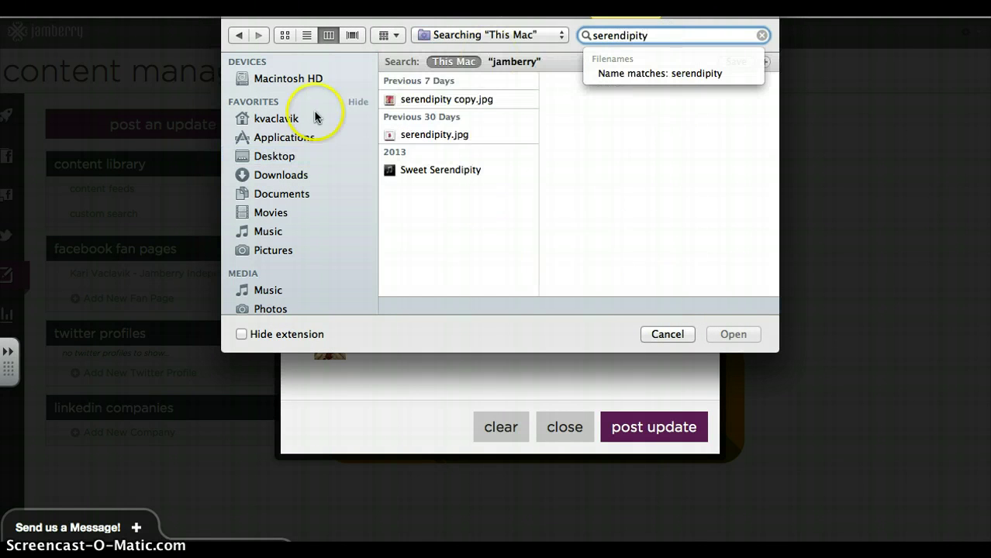
click(407, 136)
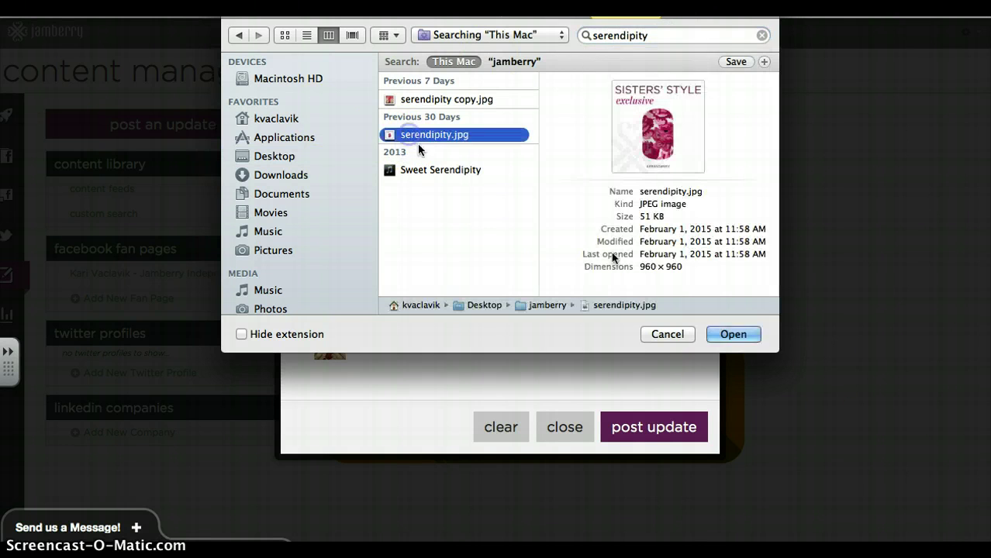
click(733, 334)
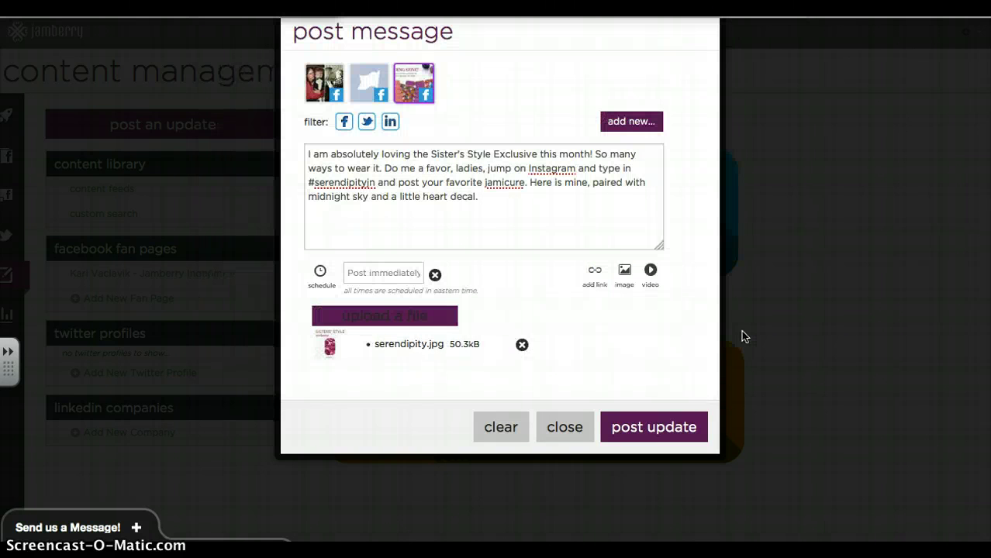
click(522, 345)
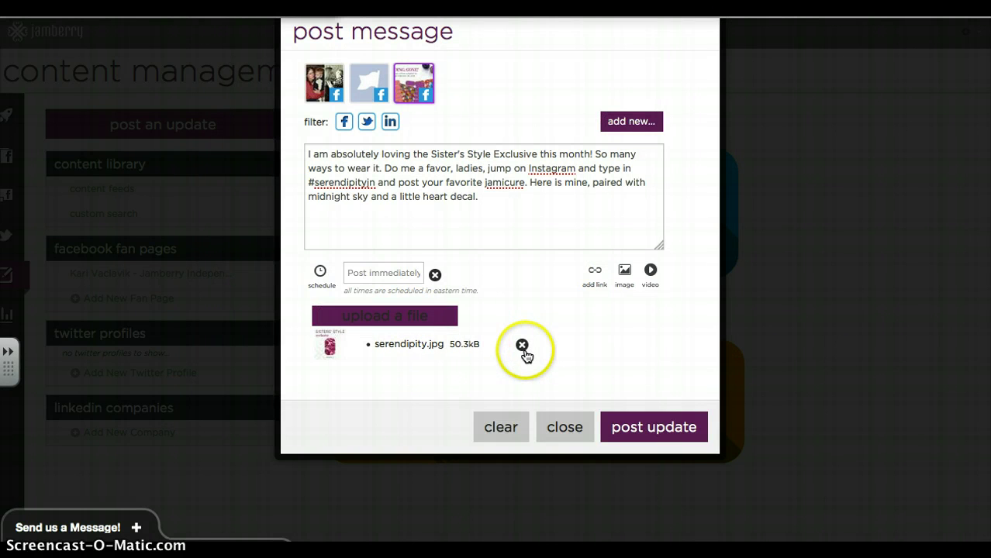
Attach serendipity copy.jpg, the red-rose nail photo, found by searching 'serendipity'.
click(624, 272)
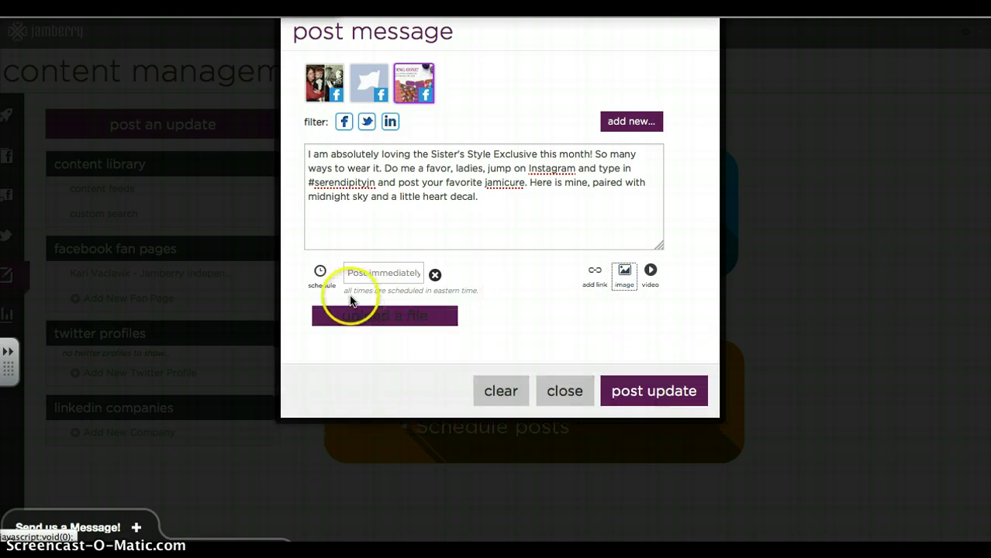
click(352, 320)
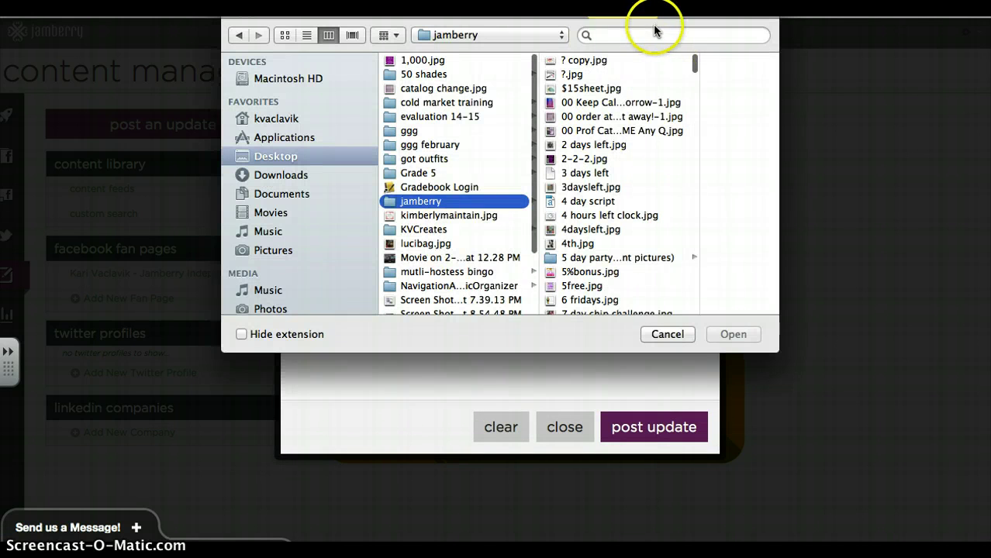
click(655, 35)
text(seren)
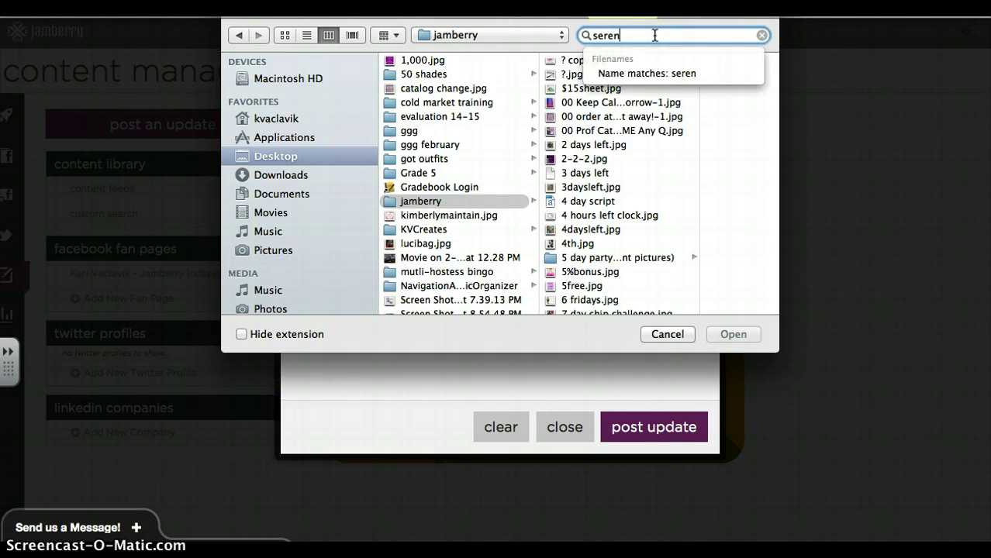
text(dipity)
click(409, 98)
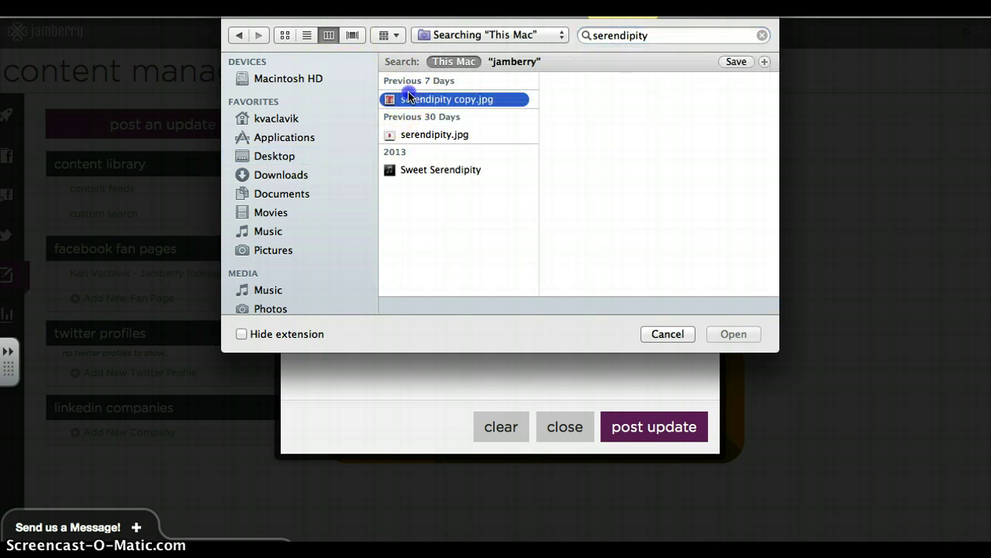
click(733, 333)
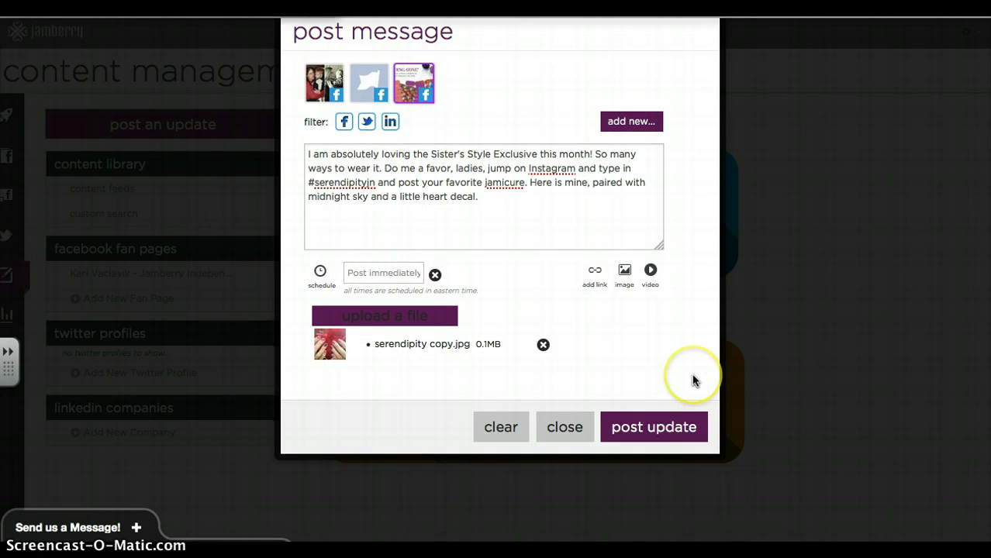
Publish the Sister's Style post and find it on the party's Facebook event page.
click(665, 432)
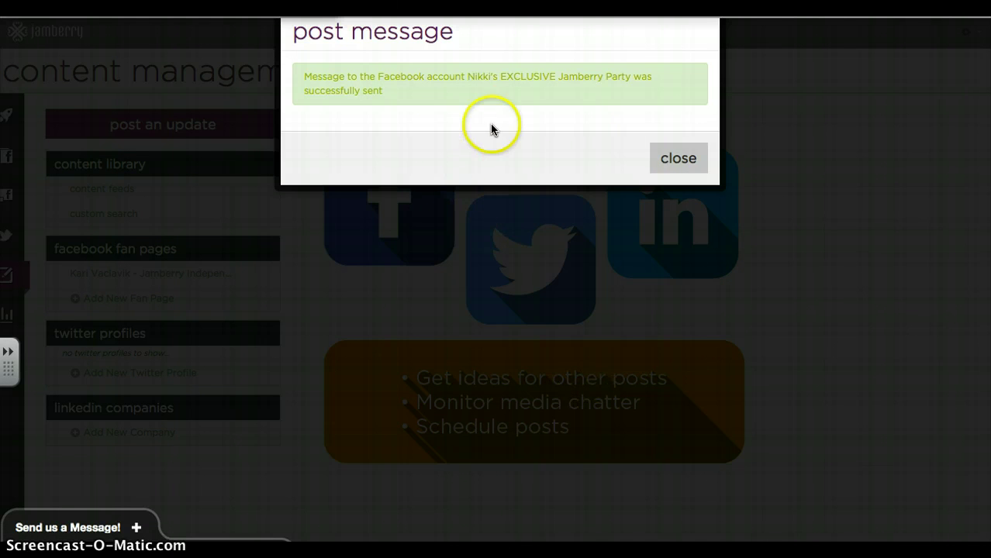
click(675, 159)
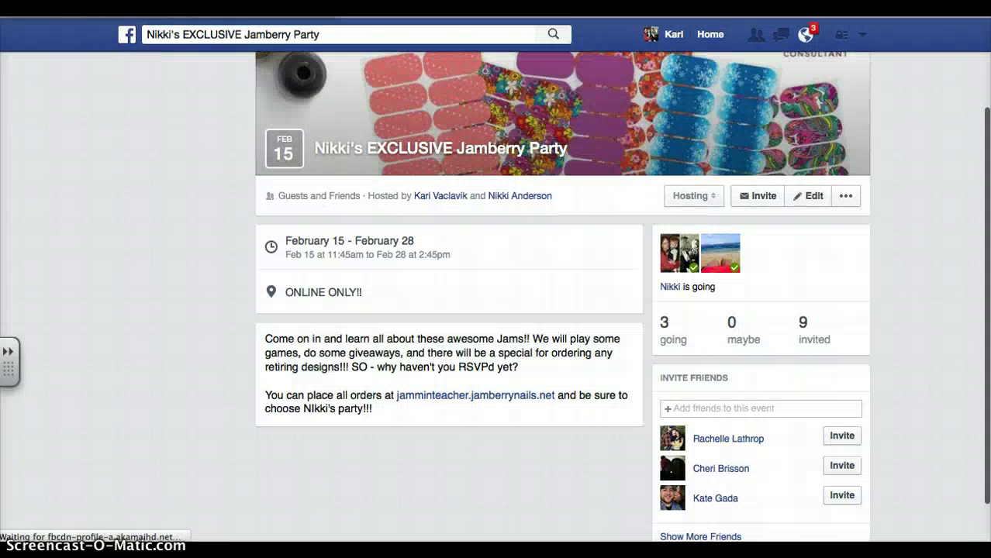
scroll(201, 434, down, 1)
scroll(200, 441, down, 4)
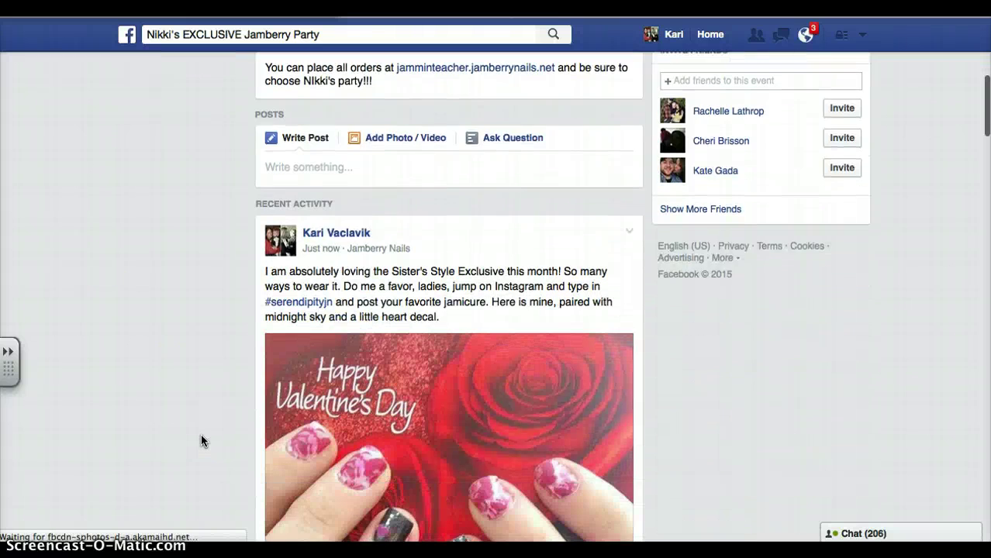
scroll(201, 441, down, 3)
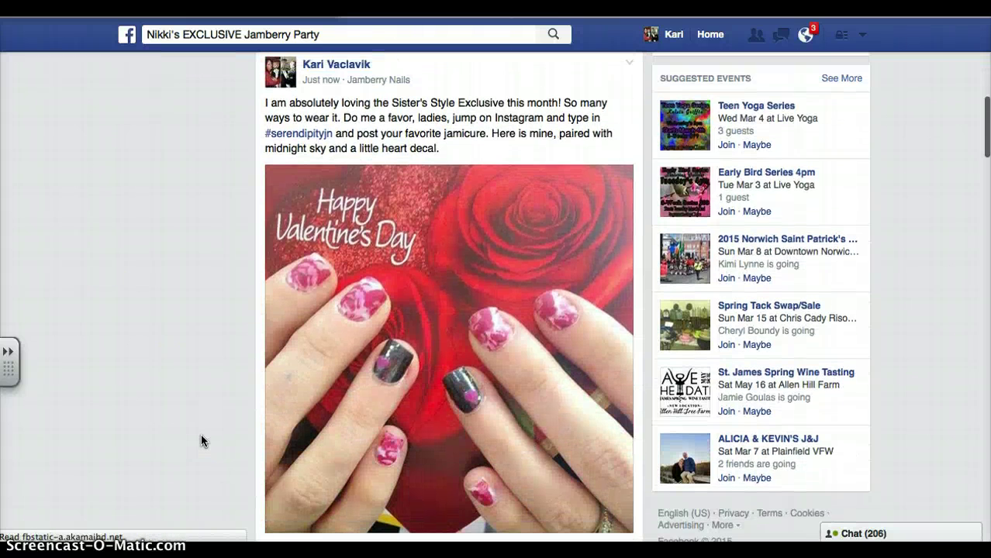
scroll(201, 441, down, 2)
scroll(201, 444, up, 2)
scroll(201, 445, up, 3)
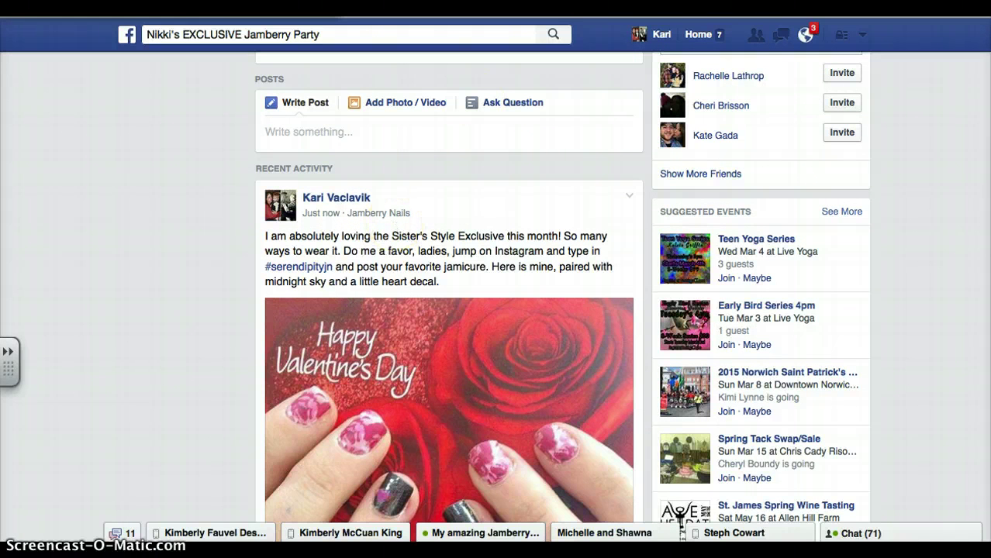
scroll(563, 114, down, 5)
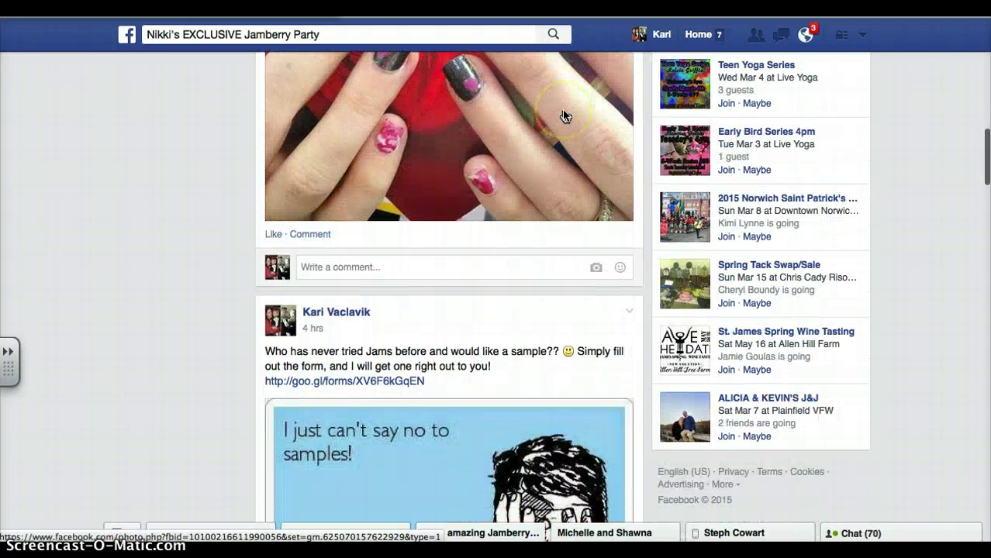
scroll(417, 322, down, 3)
scroll(416, 327, up, 3)
scroll(416, 327, up, 1)
Reload the event page and scroll Recent Activity to the 'Who wore it better?' post.
click(135, 234)
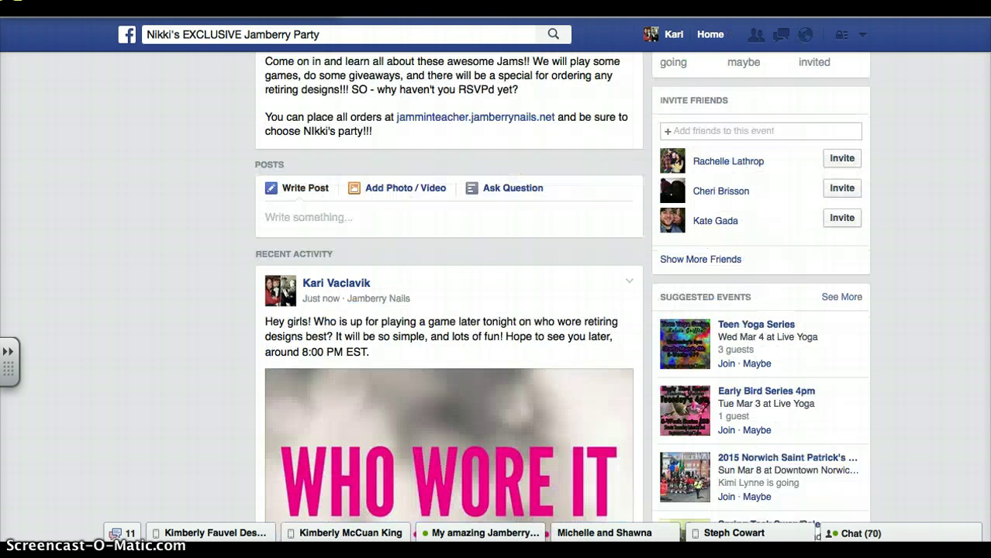
click(62, 170)
scroll(59, 171, down, 5)
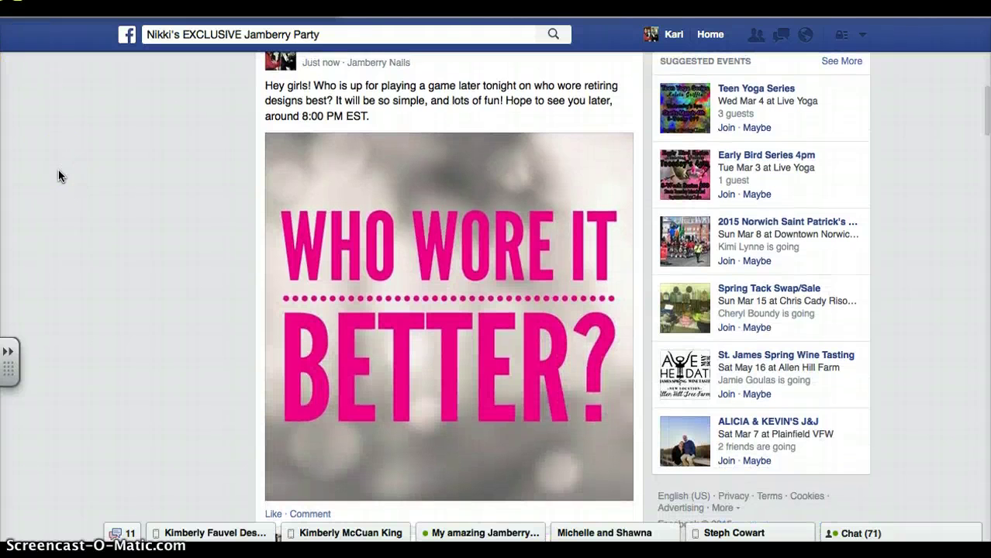
scroll(59, 170, down, 2)
scroll(58, 171, up, 3)
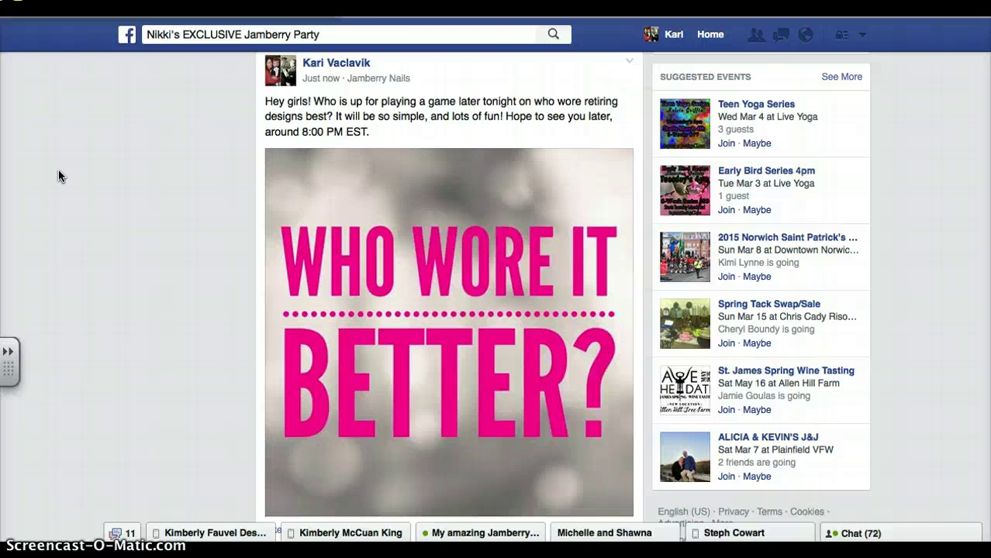
click(353, 36)
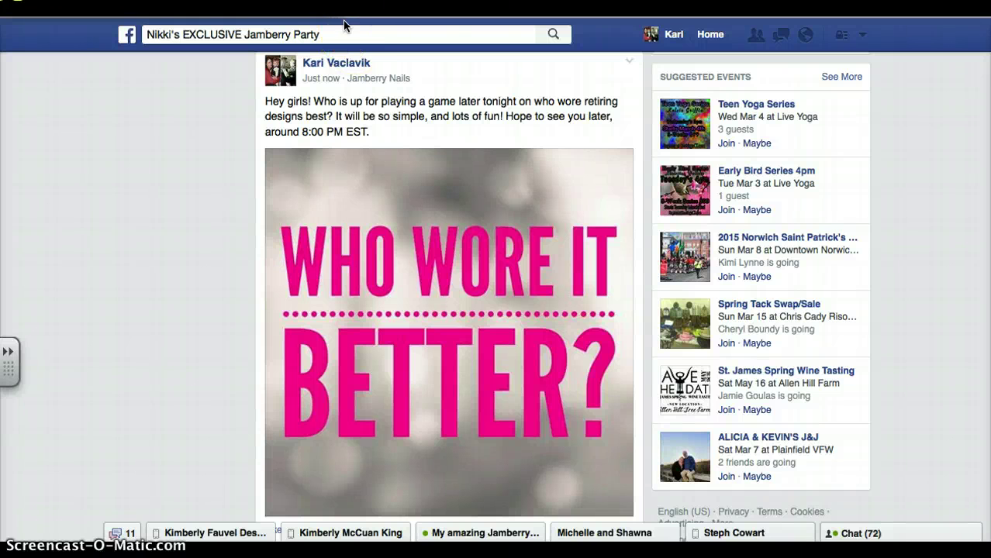